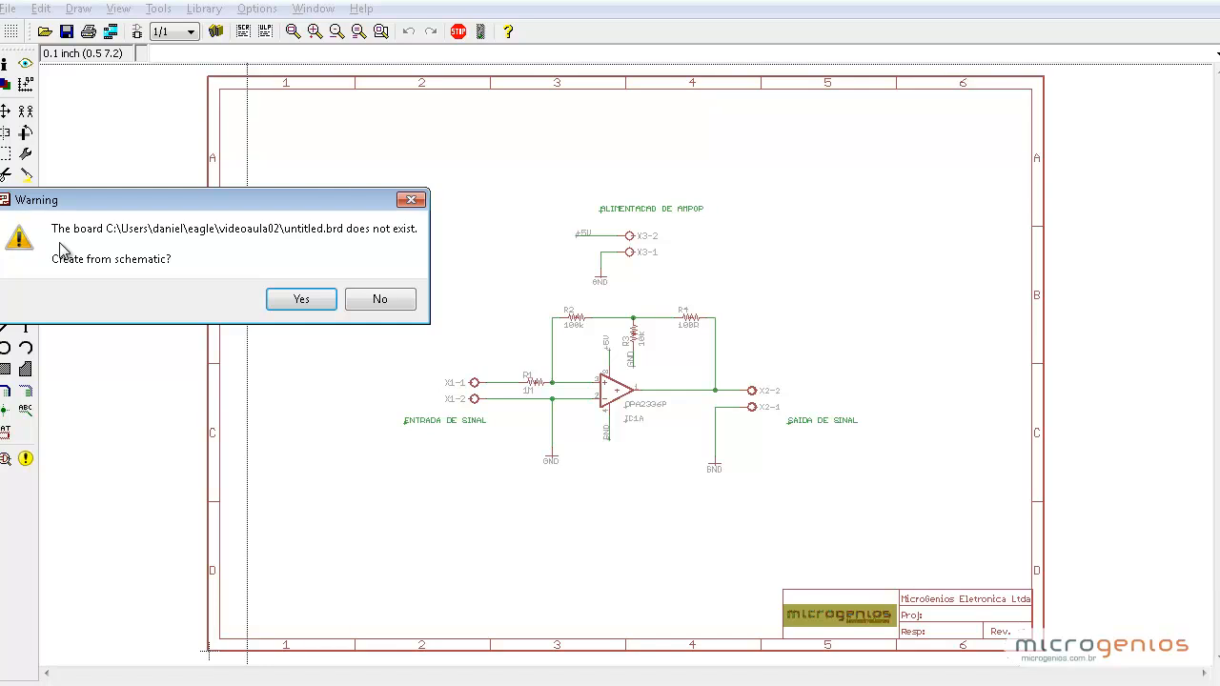
# Step: Create the board layout from the schematic and maximize the board window
pyautogui.click(281, 303)
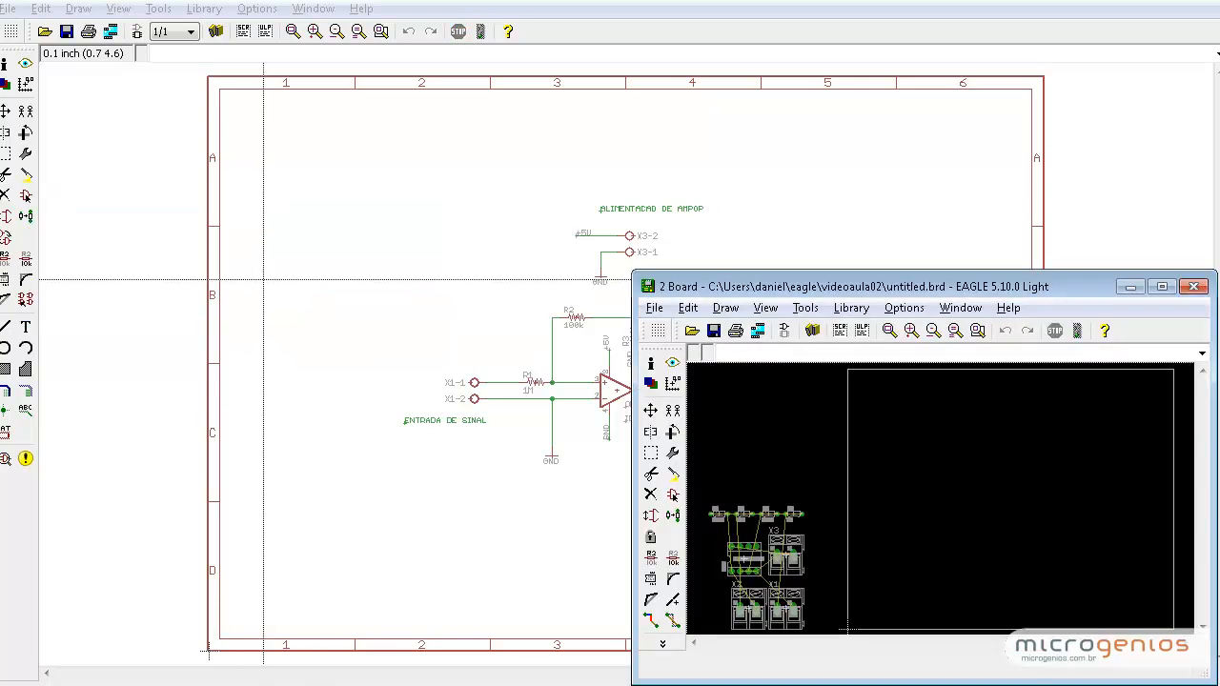
pyautogui.click(1162, 286)
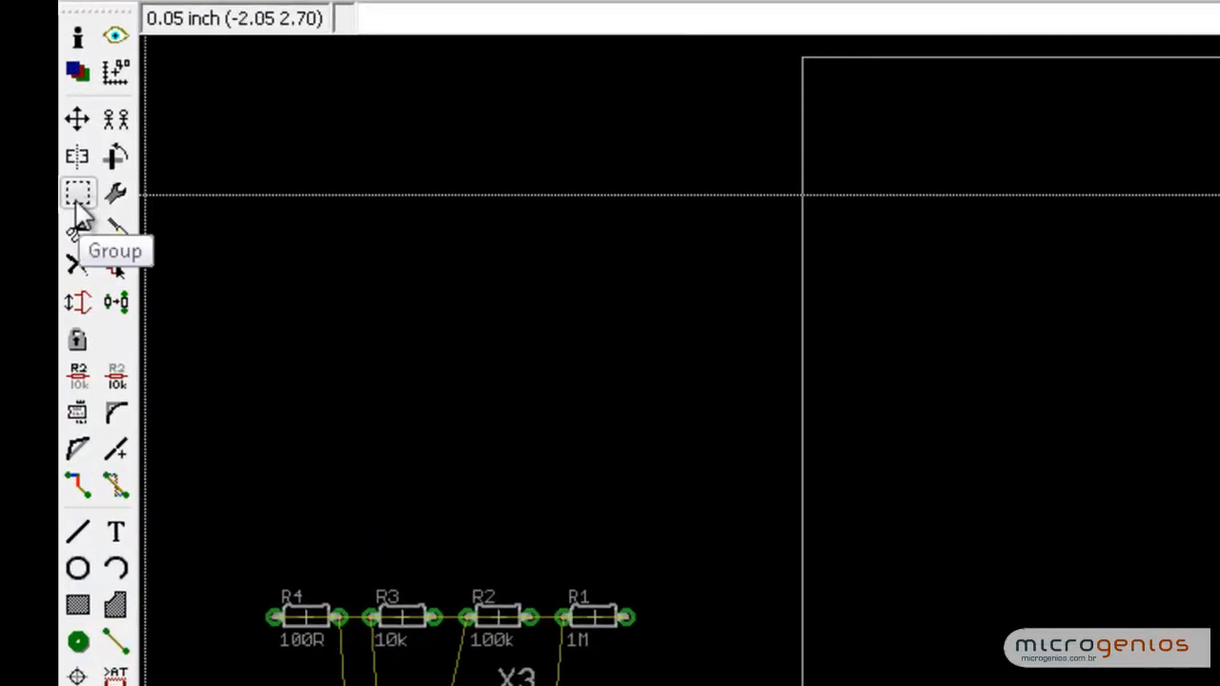
# Step: Group all the components and move the group inside the board outline
pyautogui.click(79, 212)
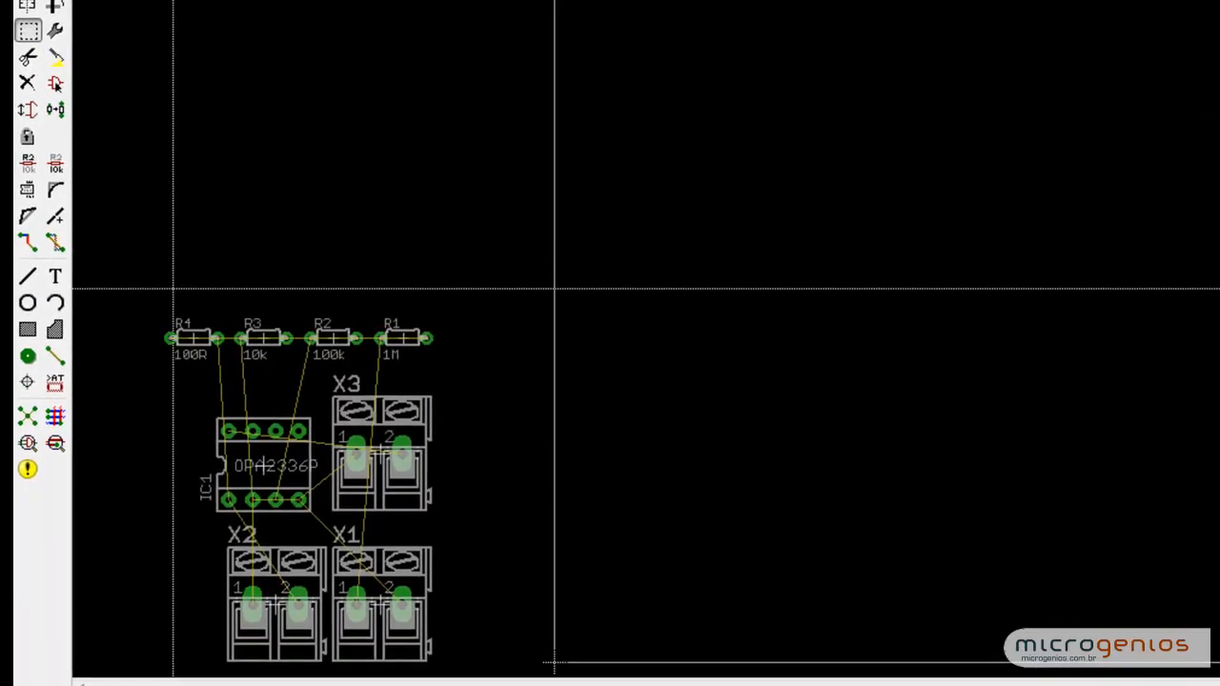
pyautogui.moveTo(146, 297); pyautogui.dragTo(455, 673)
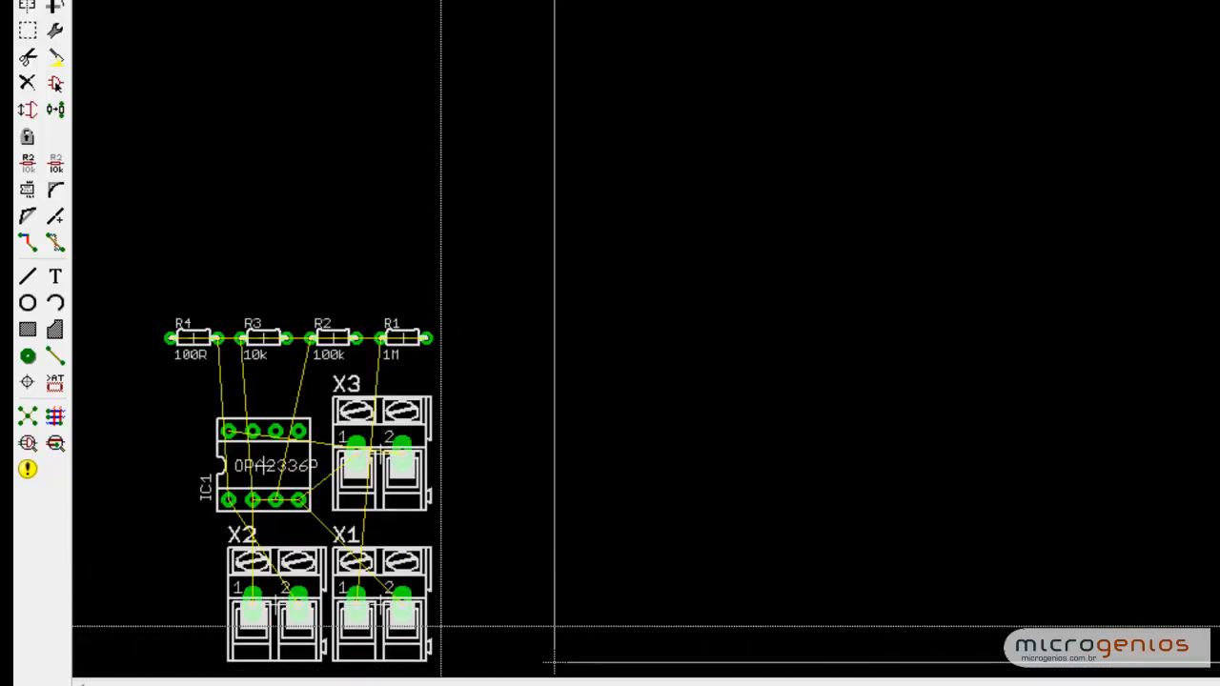
pyautogui.click(23, 53)
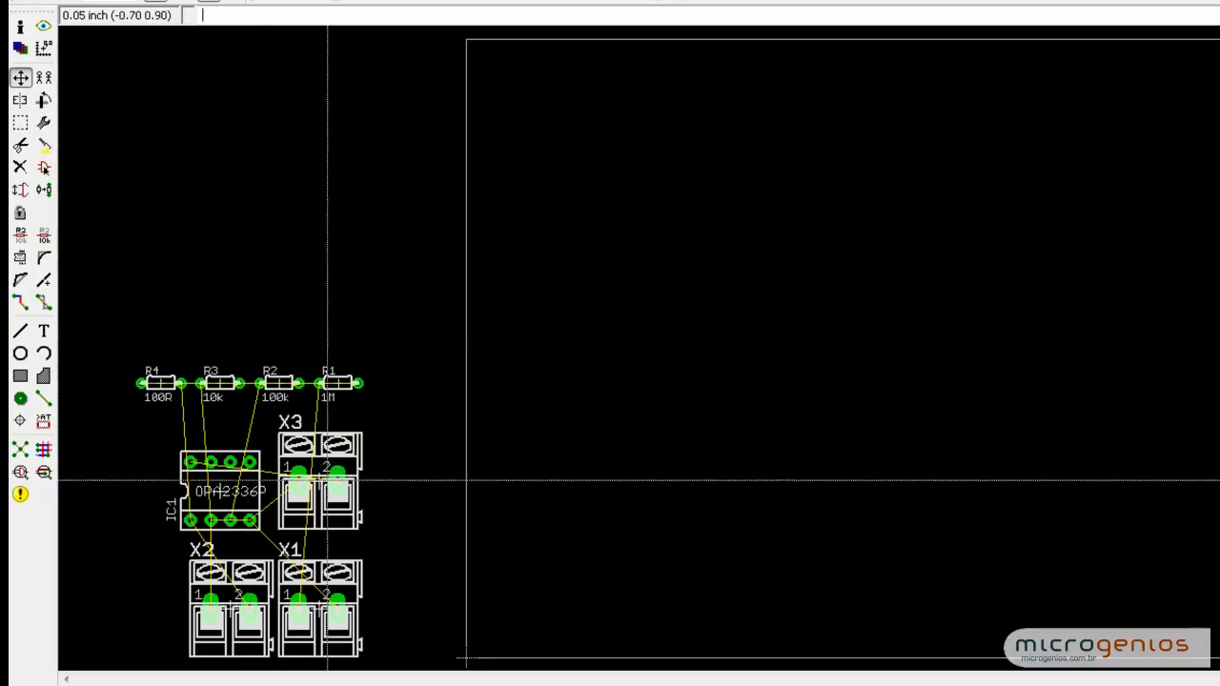
pyautogui.rightClick(316, 479)
pyautogui.click(368, 442)
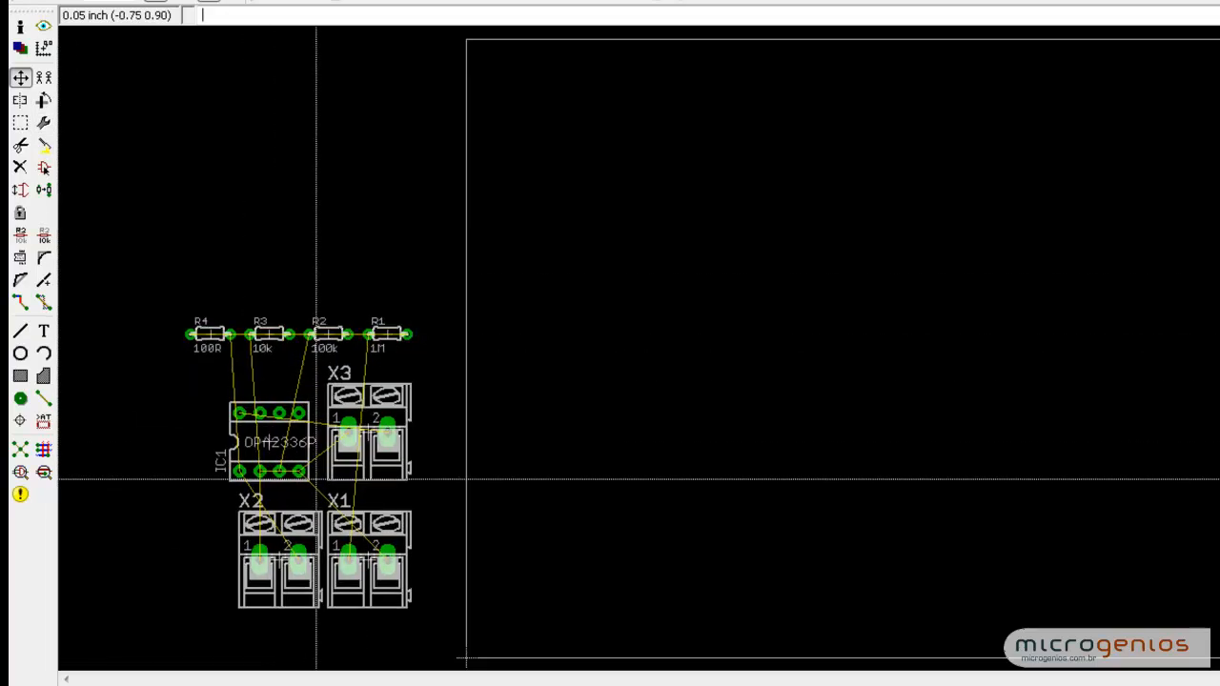
pyautogui.click(860, 324)
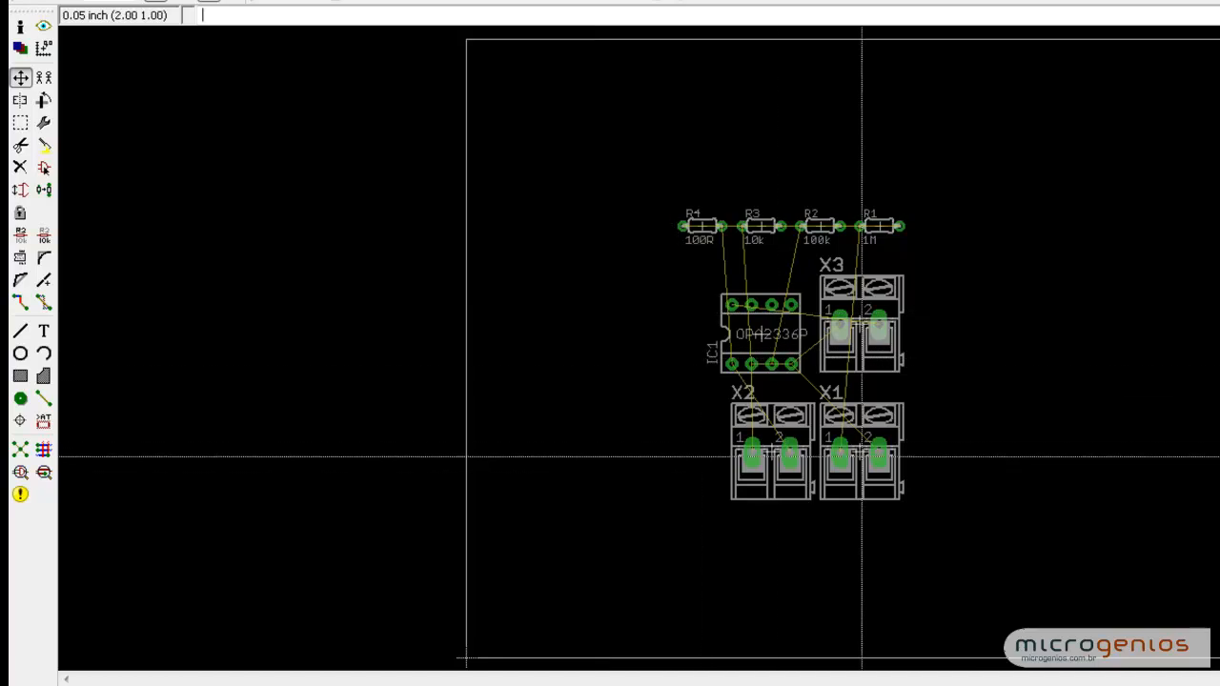
# Step: Place connector X1 against the left edge of the board outline's lower area, rotated so its wire entries face left
pyautogui.click(869, 458)
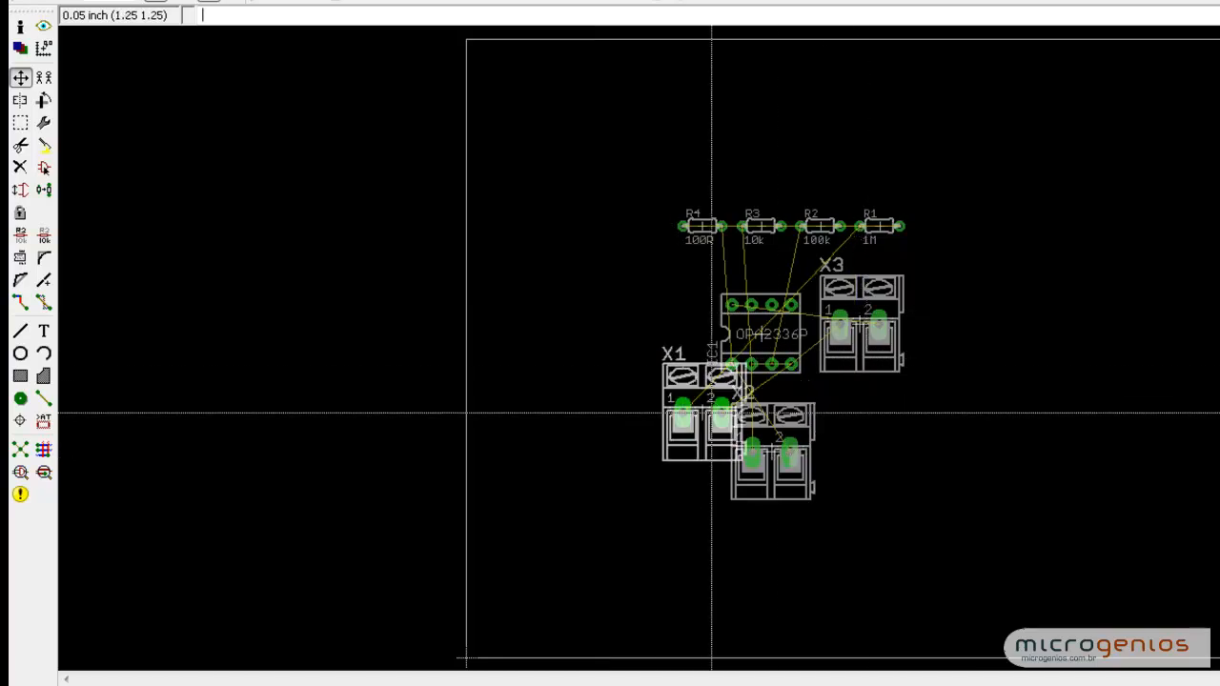
pyautogui.rightClick(602, 387)
pyautogui.rightClick(598, 387)
pyautogui.rightClick(589, 389)
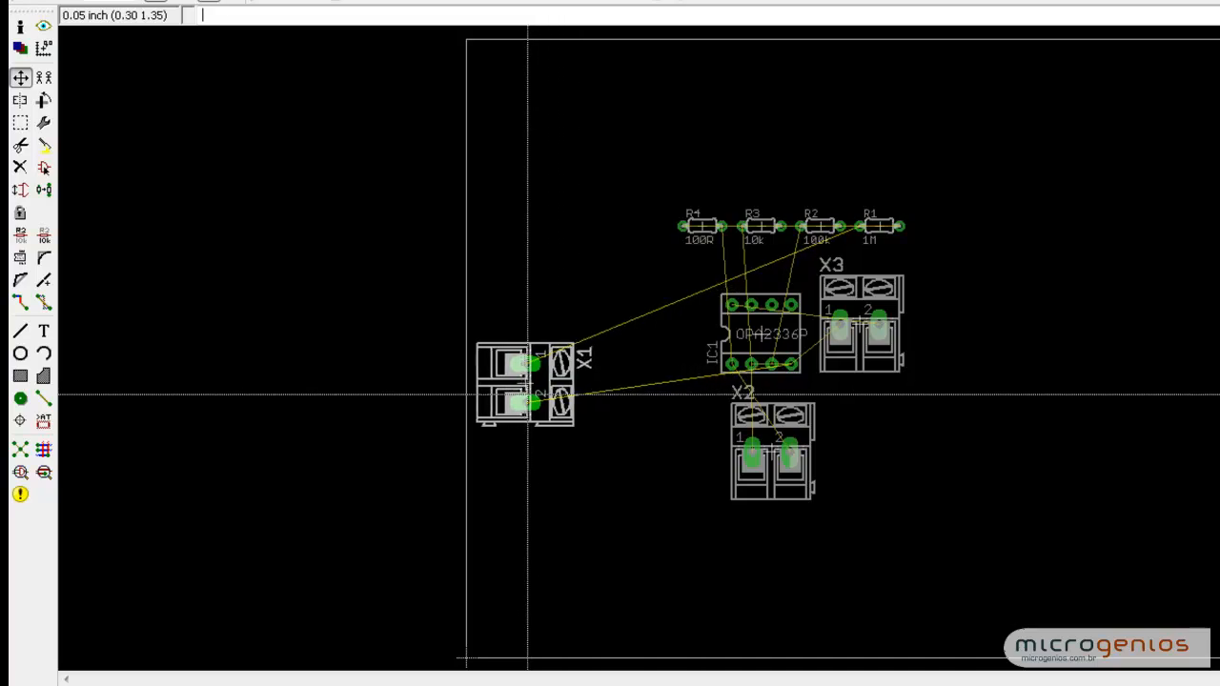
pyautogui.click(521, 542)
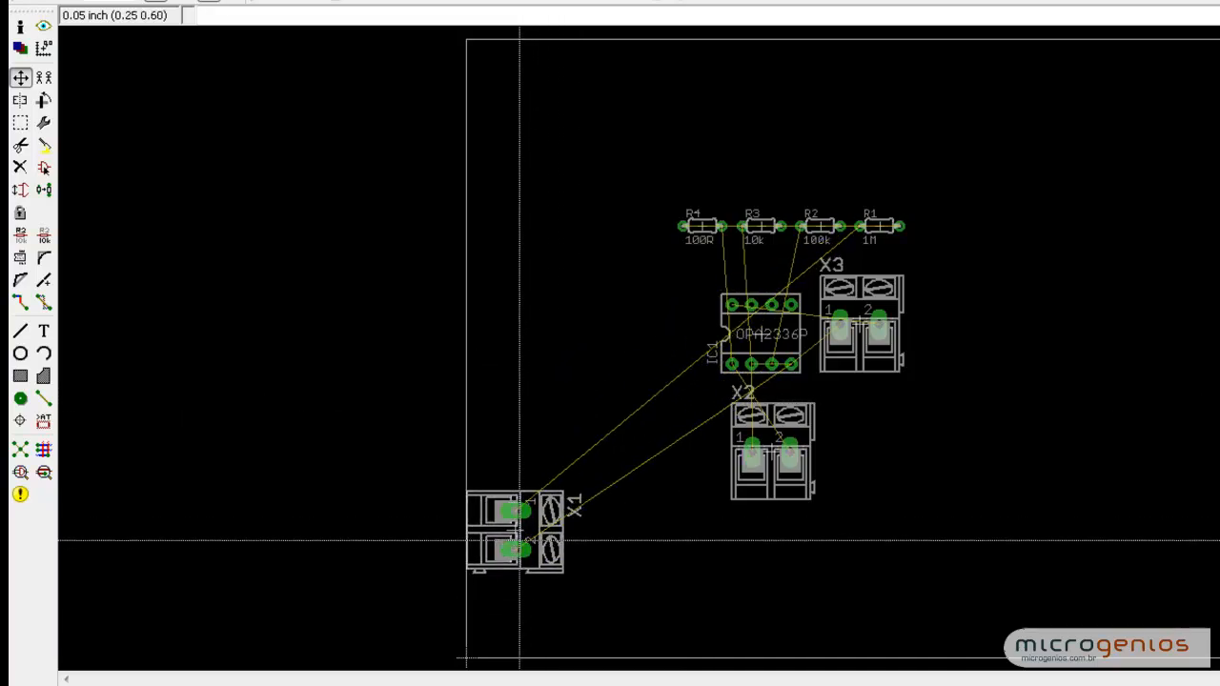
# Step: Place connector X2 to the right of X1 at the same height, rotated so its wire entries face right
pyautogui.click(771, 454)
pyautogui.rightClick(871, 517)
pyautogui.rightClick(886, 518)
pyautogui.rightClick(886, 518)
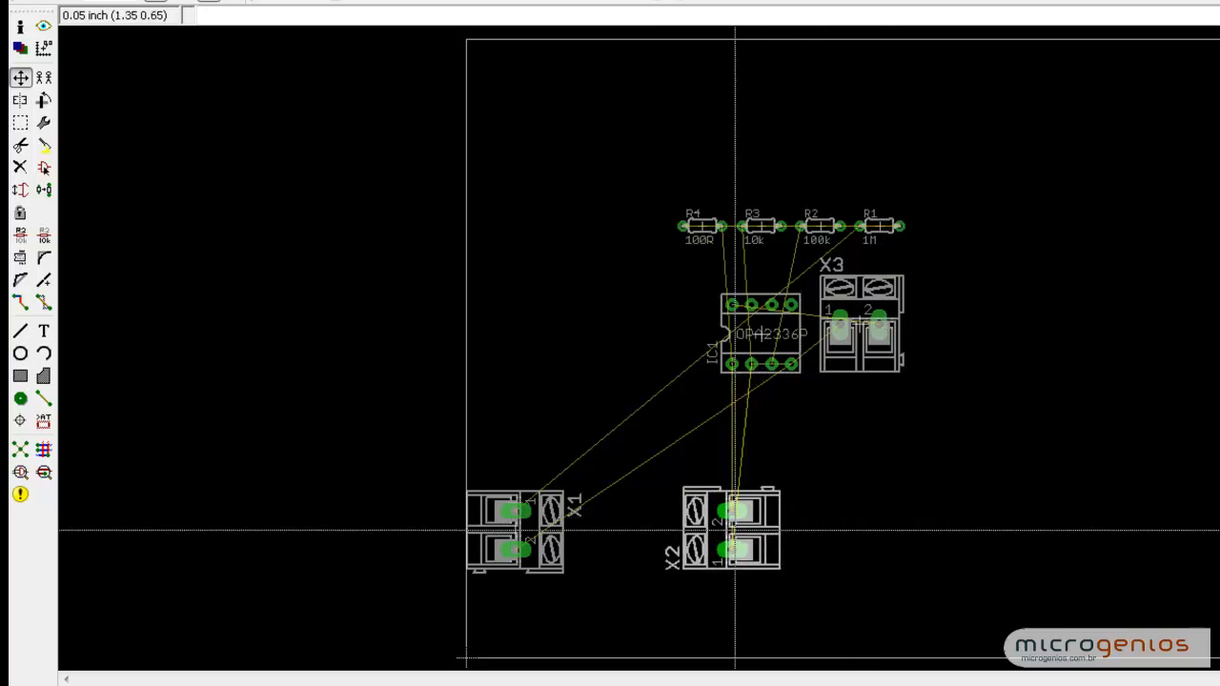
pyautogui.click(797, 533)
# Step: Rotate IC1 so its notch faces up and place it midway between connectors X1 and X2
pyautogui.click(763, 334)
pyautogui.rightClick(666, 467)
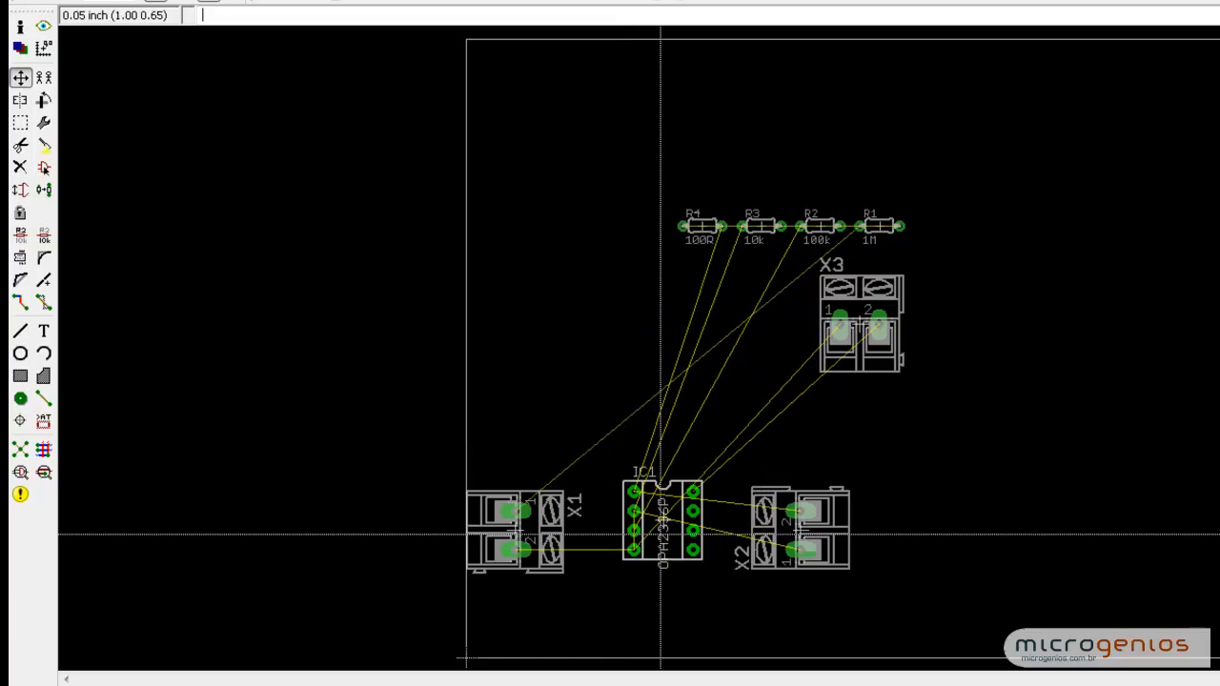
pyautogui.click(662, 544)
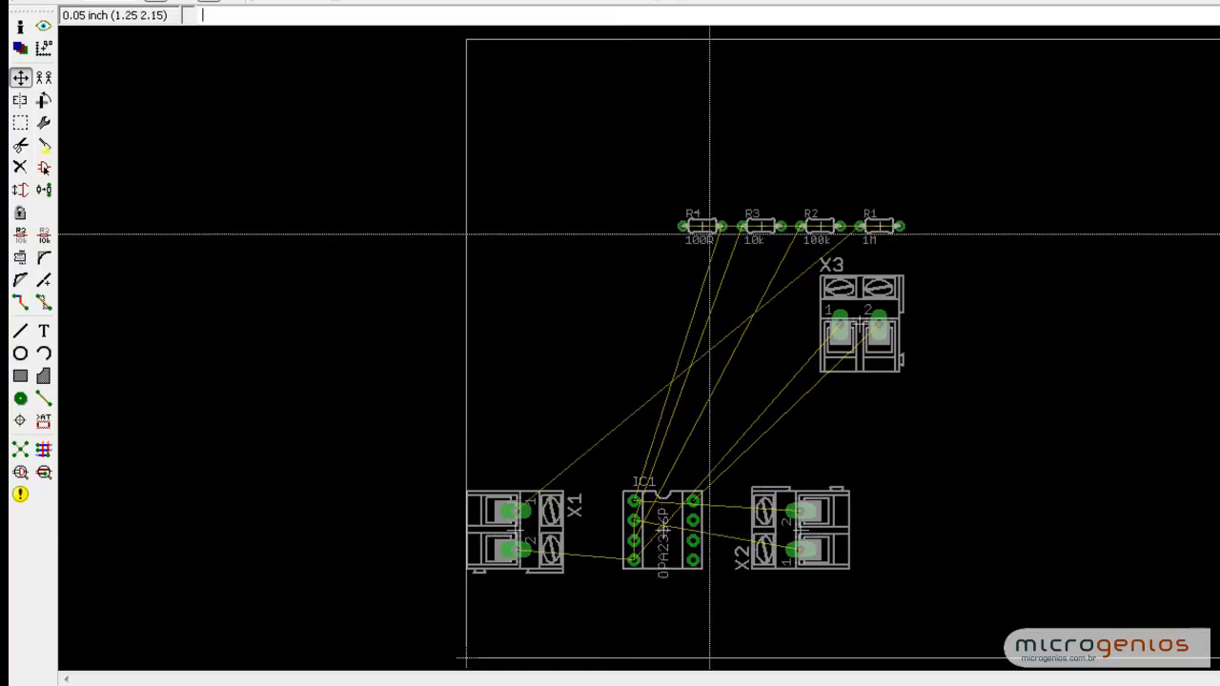
# Step: Rotate connector X3 by 180 degrees and place it directly above IC1
pyautogui.click(860, 335)
pyautogui.rightClick(782, 358)
pyautogui.rightClick(686, 386)
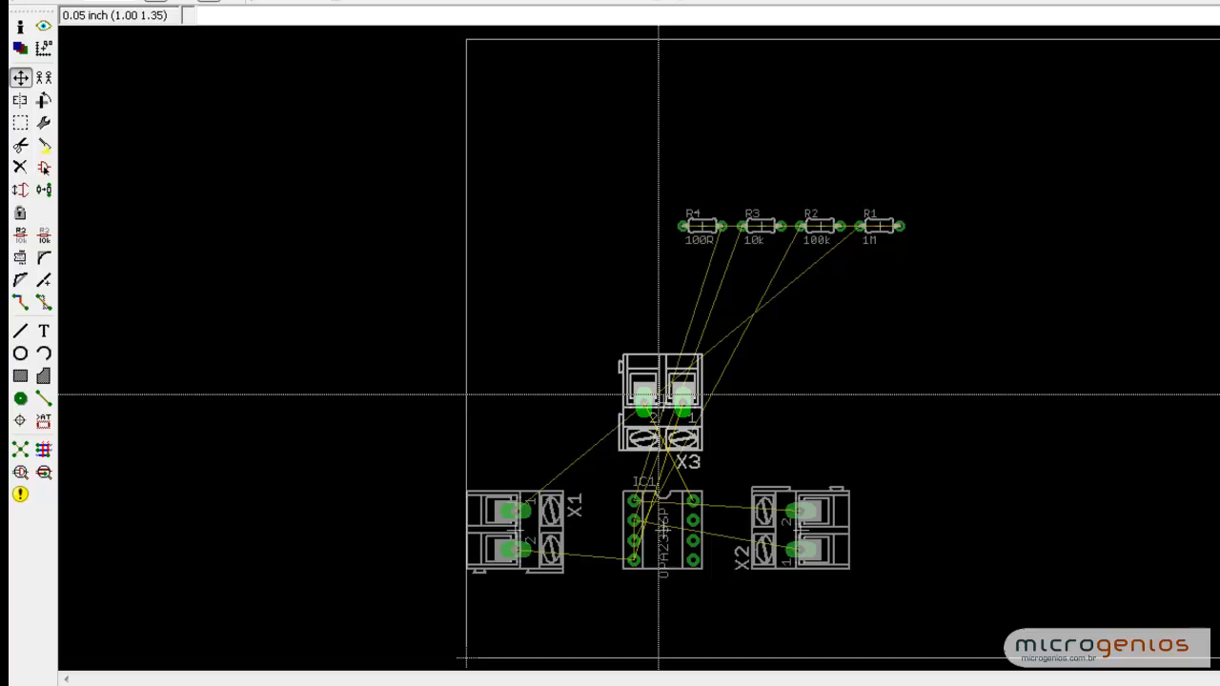
pyautogui.click(659, 394)
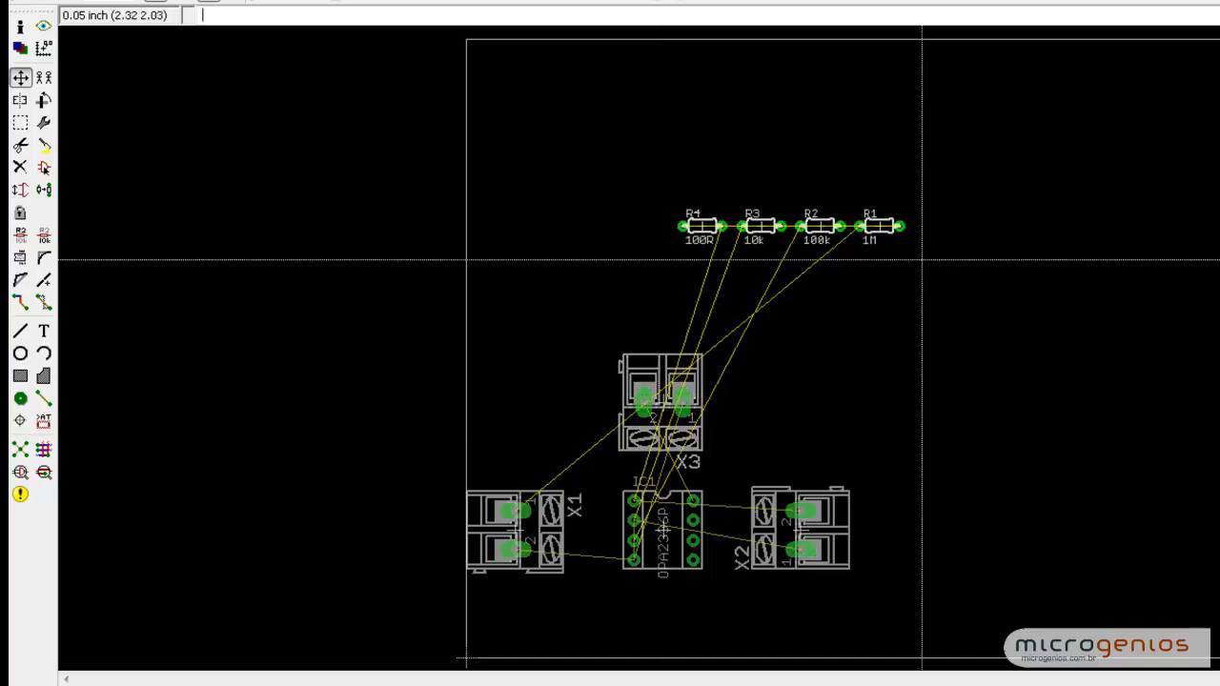
# Step: Move resistors R1 to R4 together as a group to just below IC1
pyautogui.rightClick(761, 228)
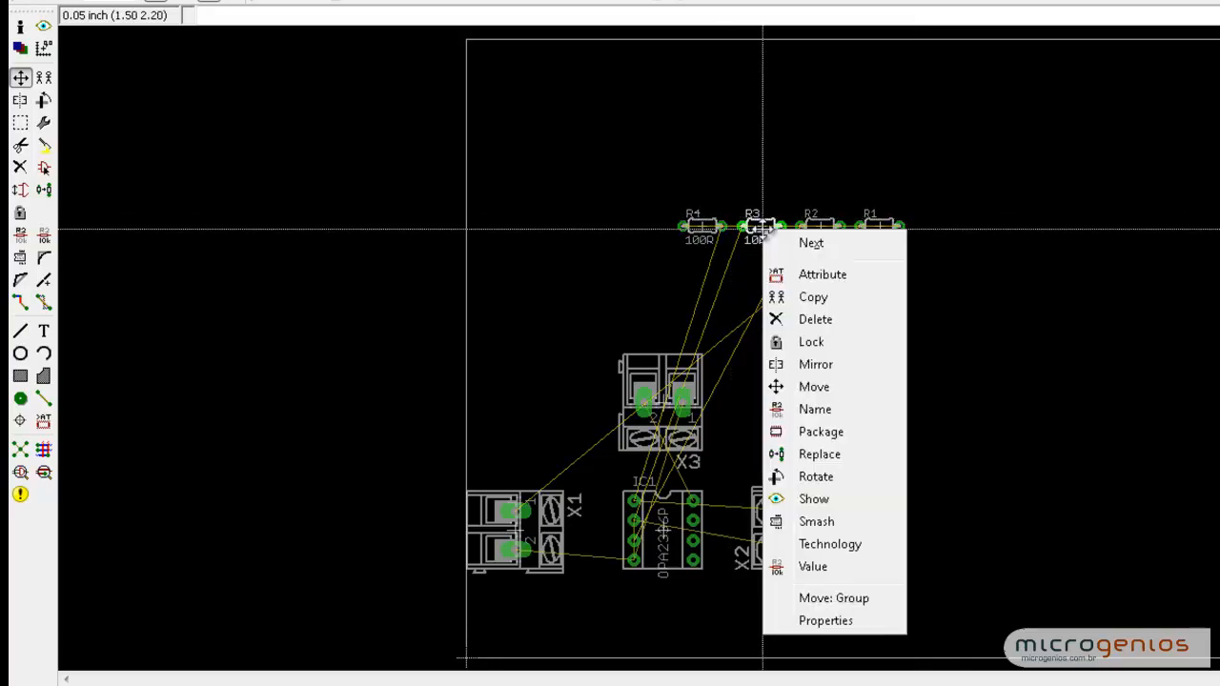
pyautogui.click(833, 599)
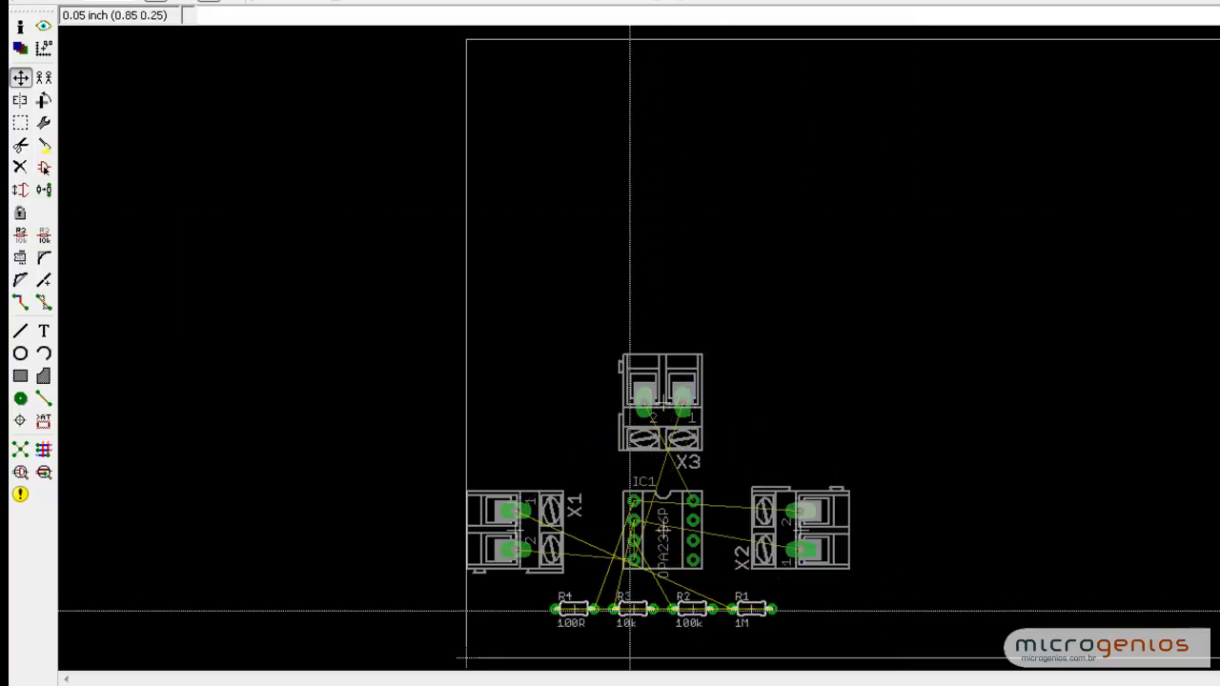
pyautogui.click(622, 623)
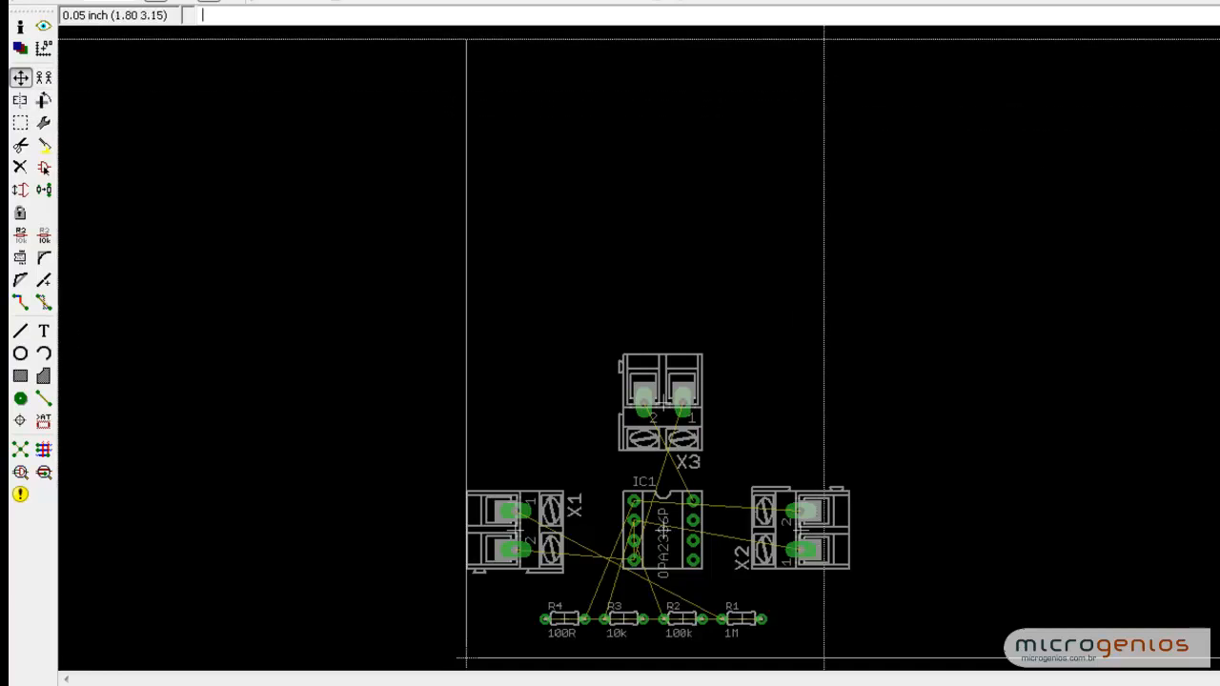
# Step: Shrink the rectangular board outline by moving its top edge just above X3 and its right edge just past X2
pyautogui.moveTo(823, 40); pyautogui.dragTo(816, 335)
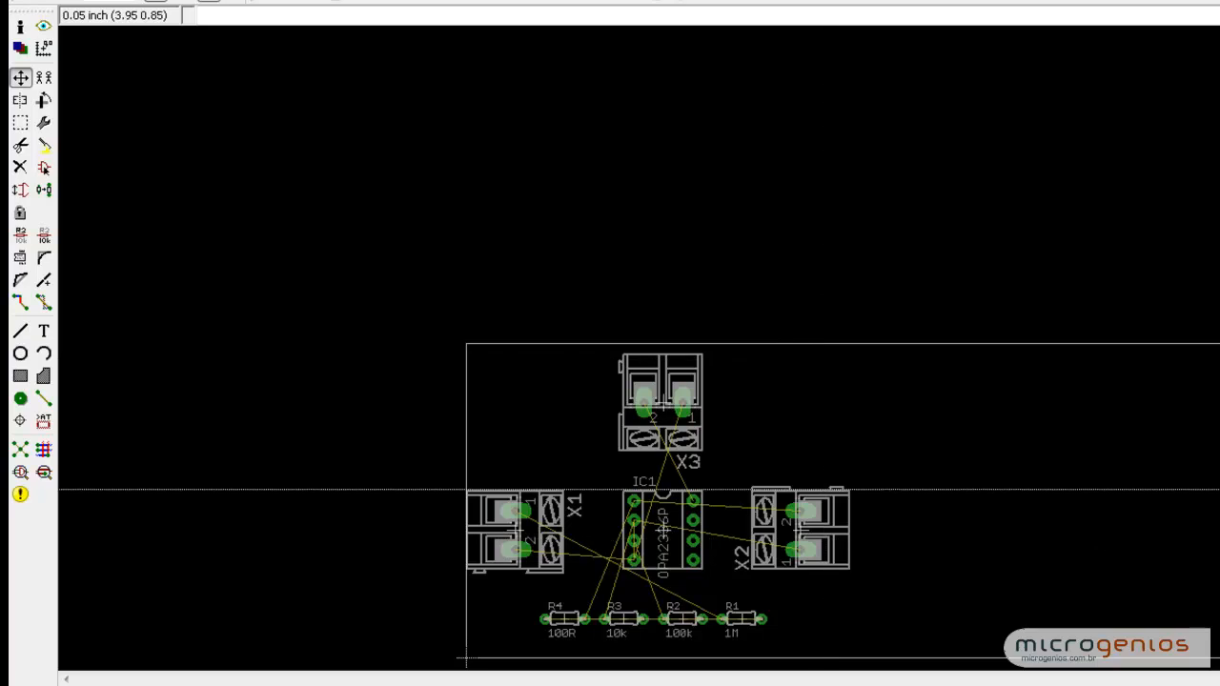
pyautogui.click(1219, 492)
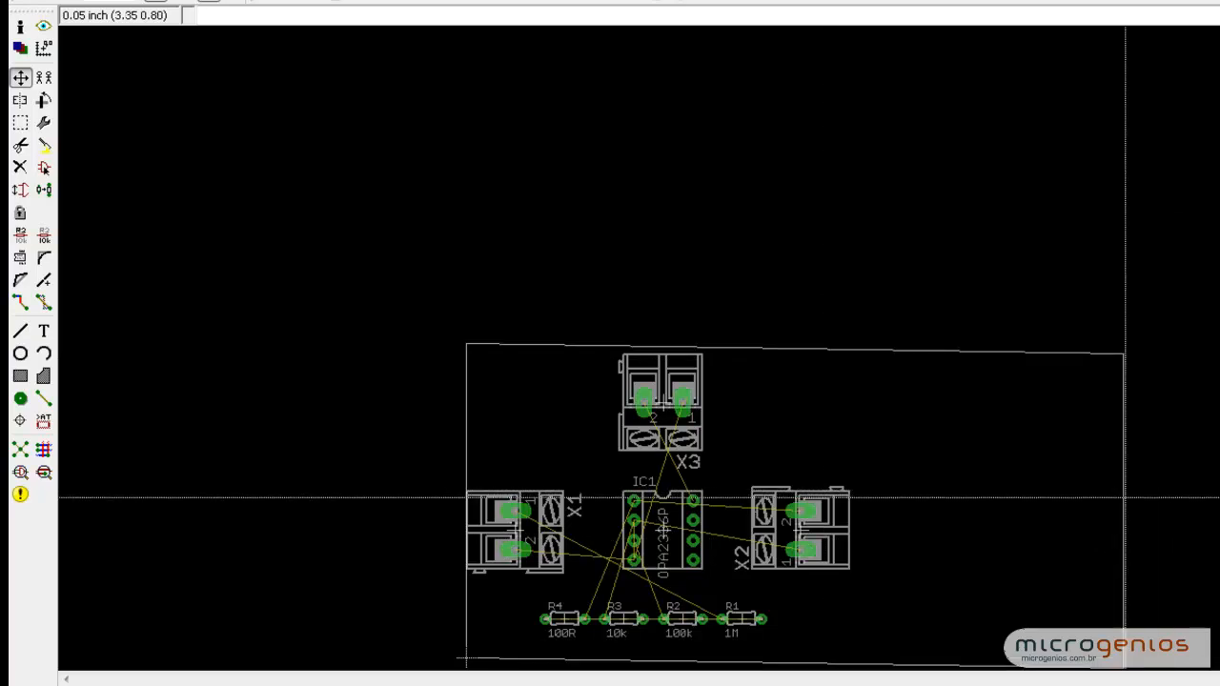
pyautogui.click(872, 492)
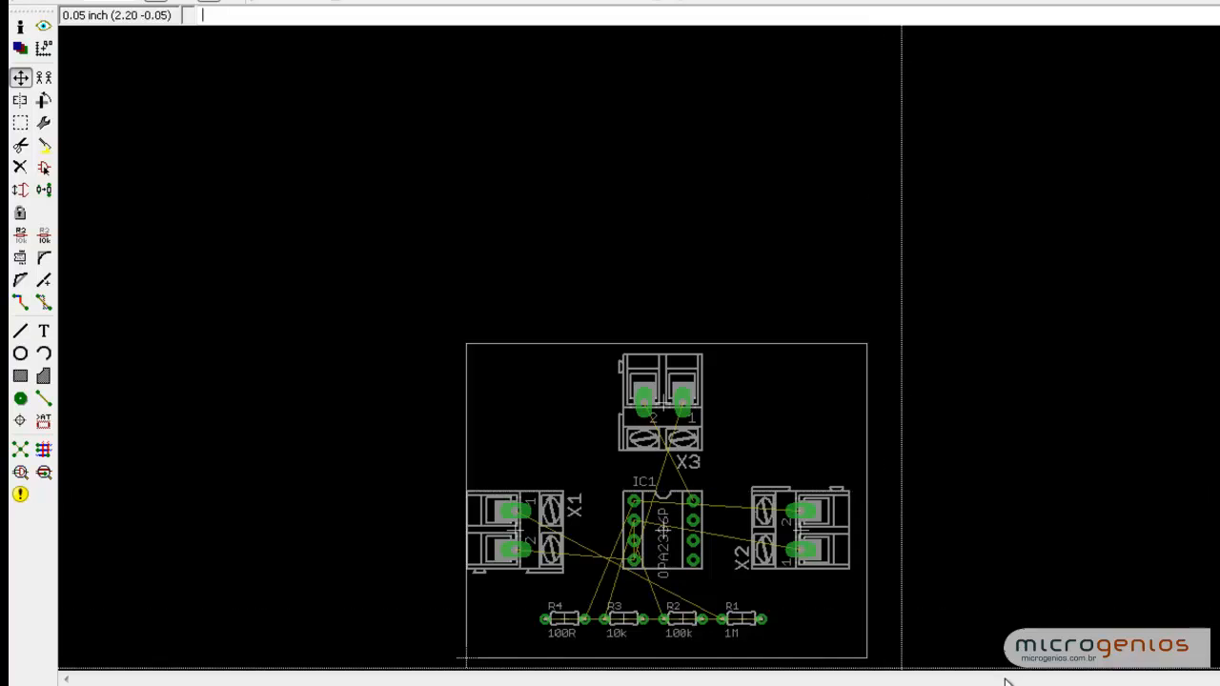
# Step: Draw a circle of about 1177 mil radius around the components on layer 20 Dimension, and delete the rectangular board outline
pyautogui.moveTo(662, 570); pyautogui.dragTo(719, 389, button='middle')
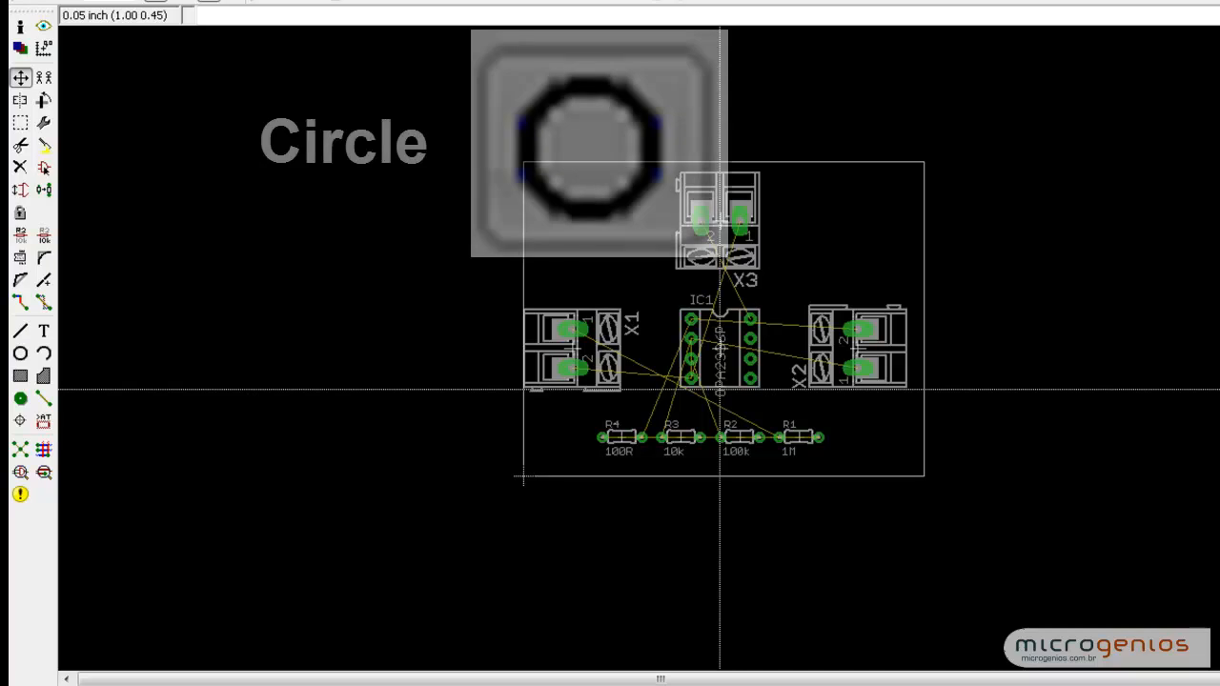
pyautogui.click(21, 354)
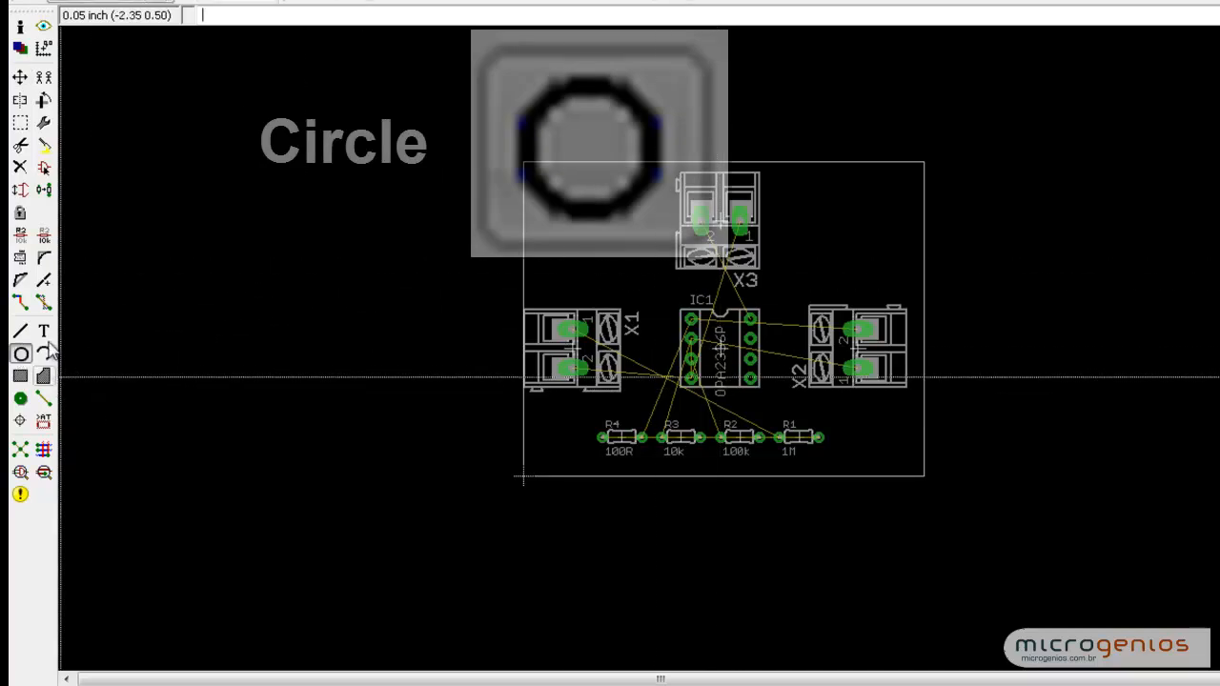
pyautogui.click(167, 5)
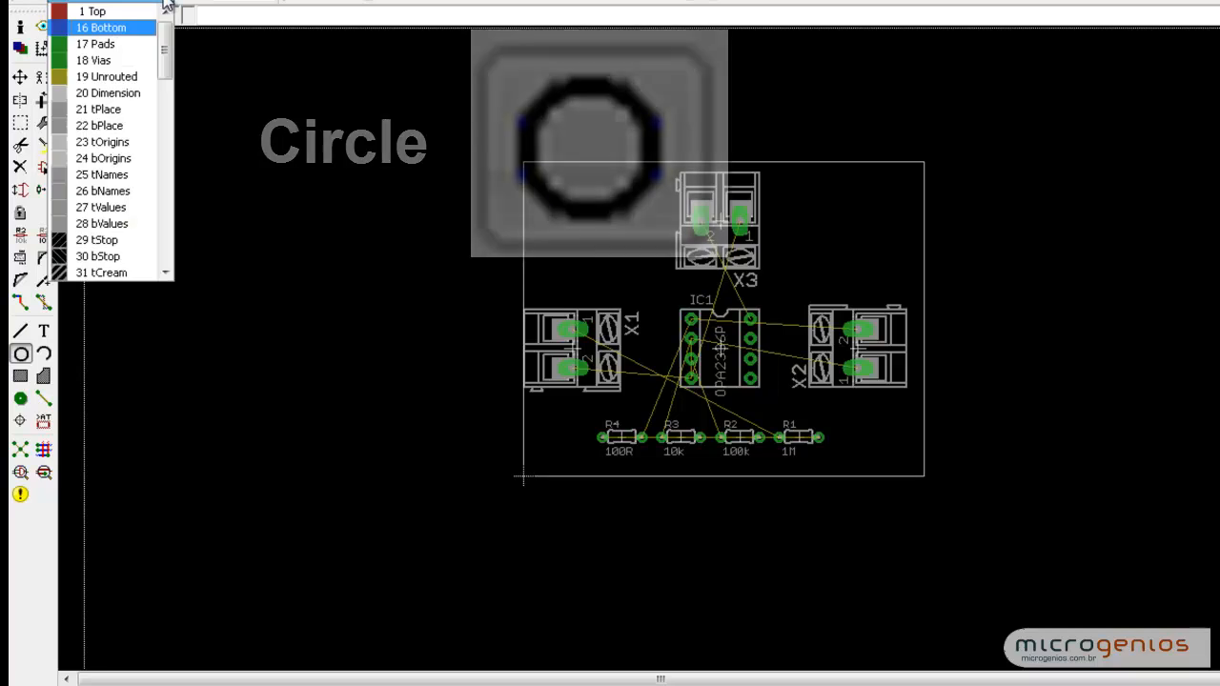
pyautogui.click(134, 95)
pyautogui.click(721, 342)
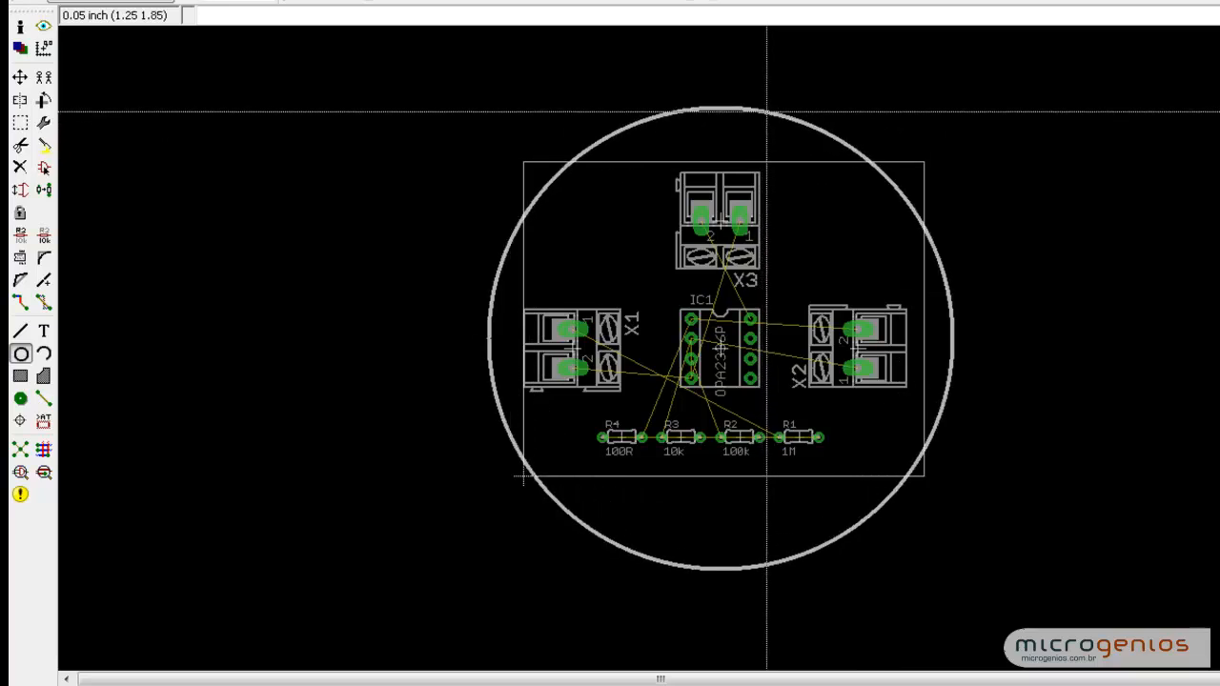
pyautogui.click(765, 111)
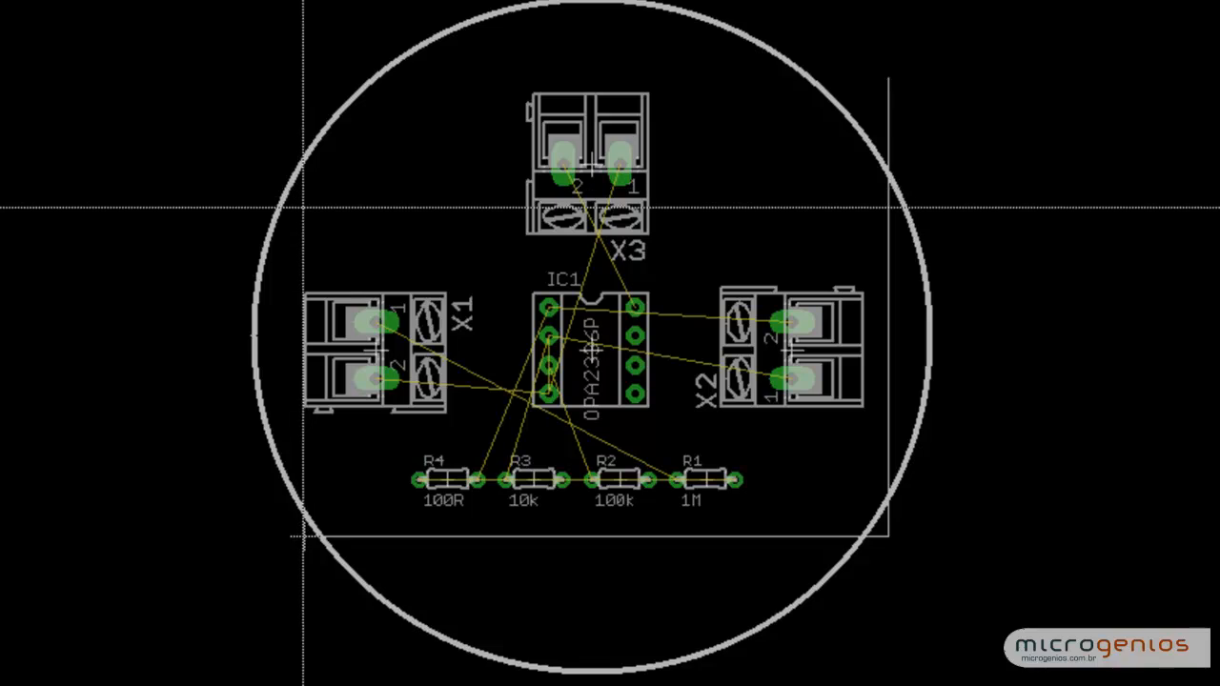
pyautogui.click(484, 536)
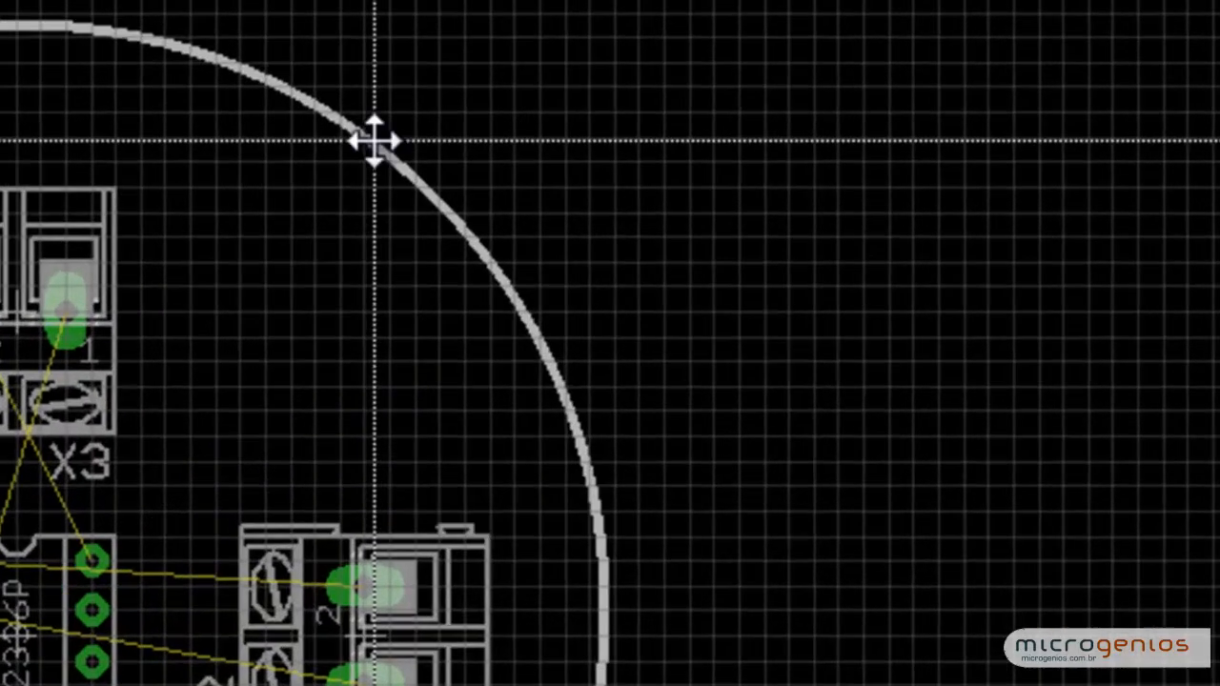
# Step: Set the circular outline's radius to 750 mil in its properties
pyautogui.rightClick(768, 70)
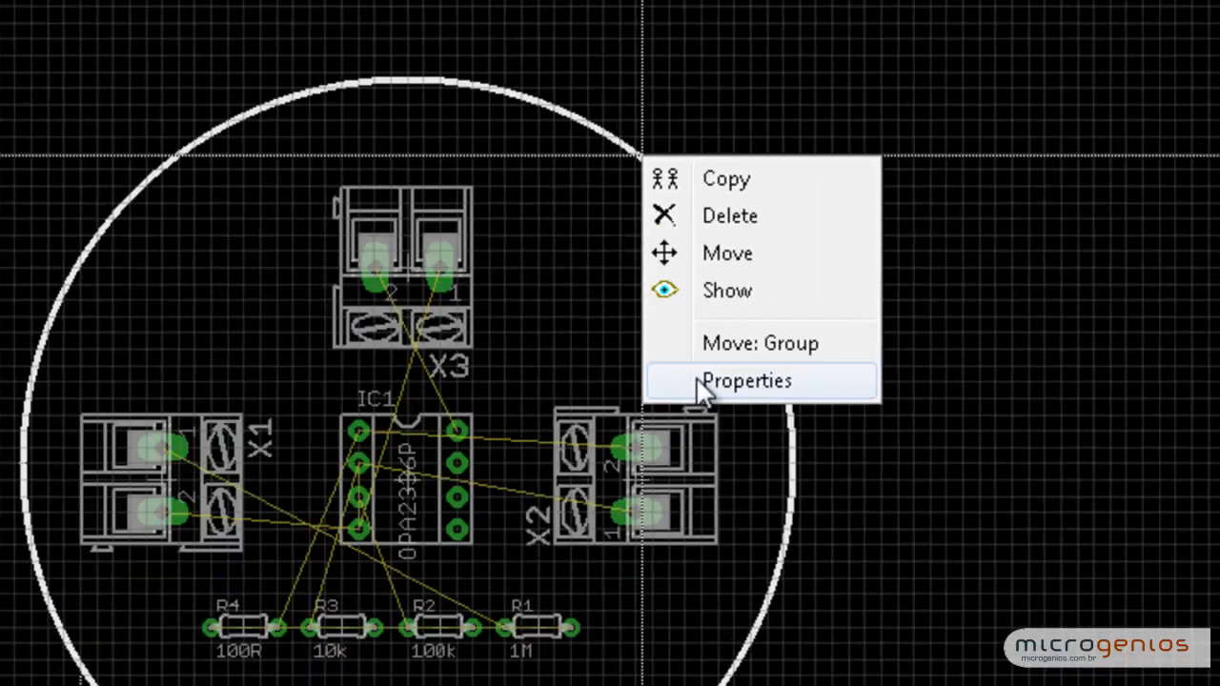
pyautogui.click(699, 381)
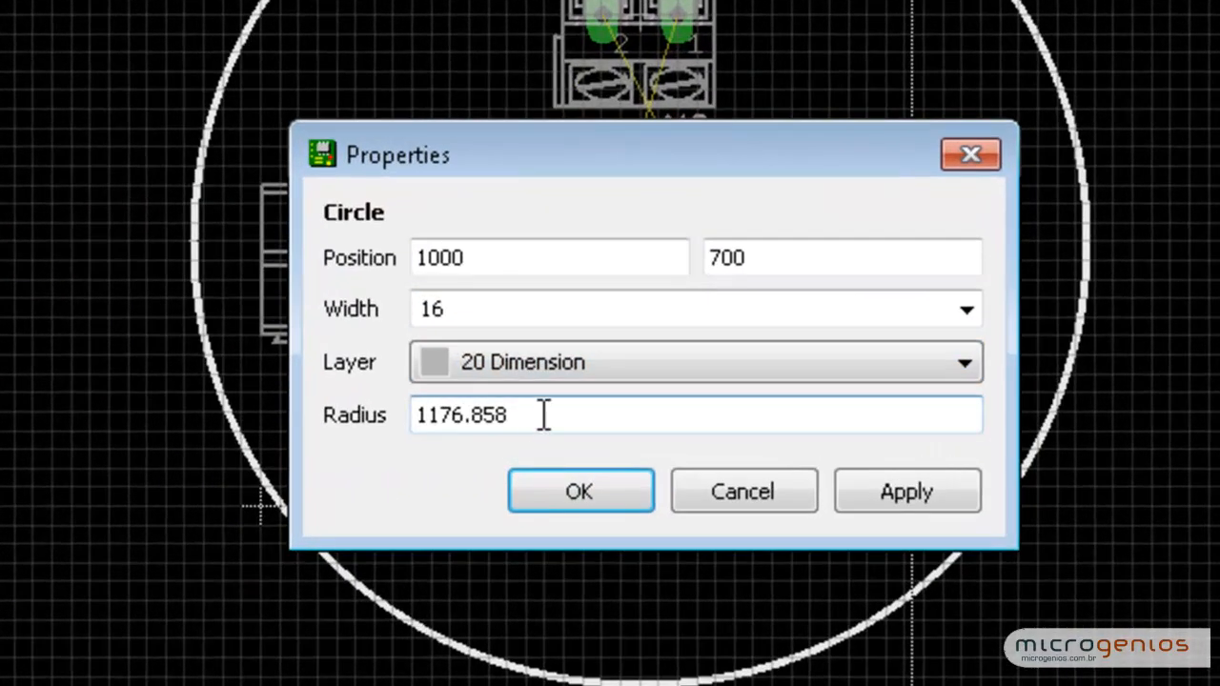
pyautogui.moveTo(670, 427); pyautogui.dragTo(554, 437)
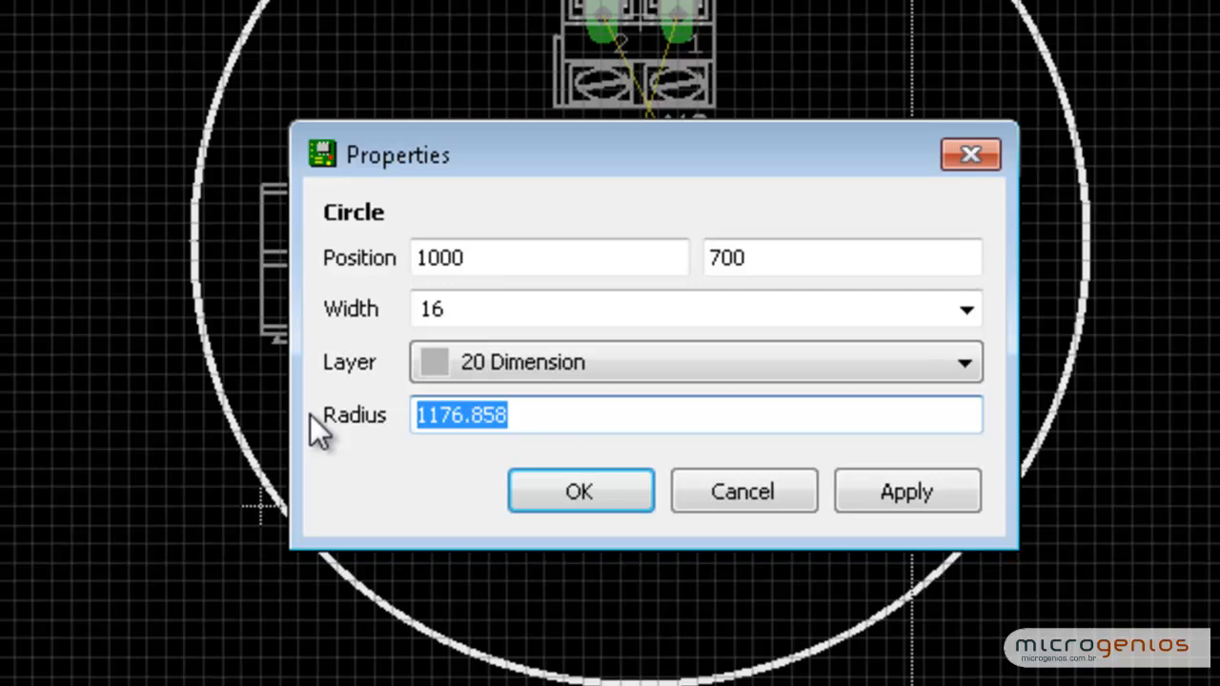
pyautogui.write('70')
pyautogui.press('BackSpace')
pyautogui.write('50')
pyautogui.press('Return')
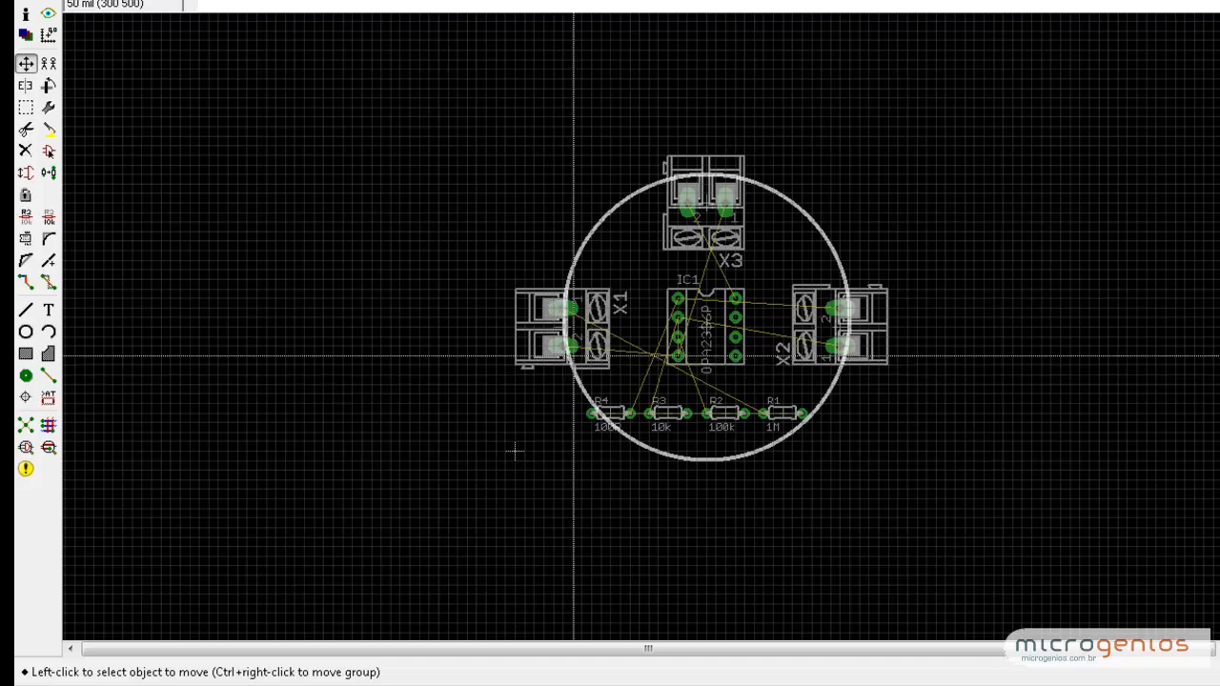
# Step: Move connectors X1, X2 and X3 inward so that they sit within the circular board outline around IC1
pyautogui.click(573, 331)
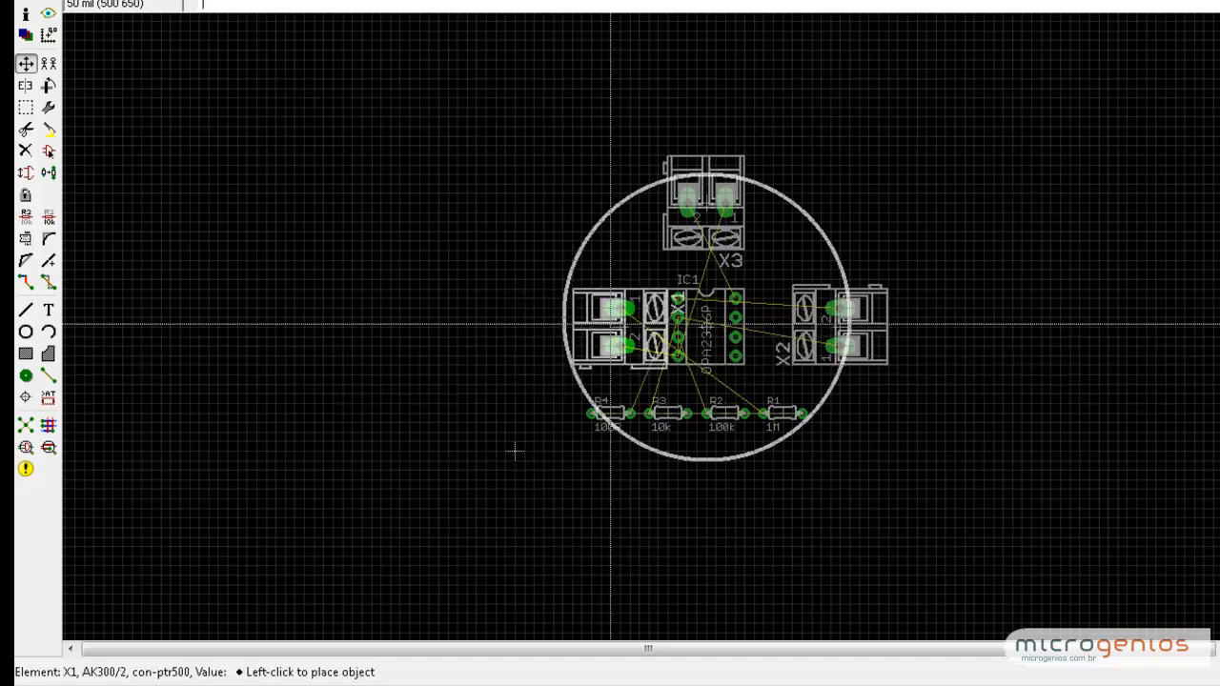
pyautogui.click(610, 320)
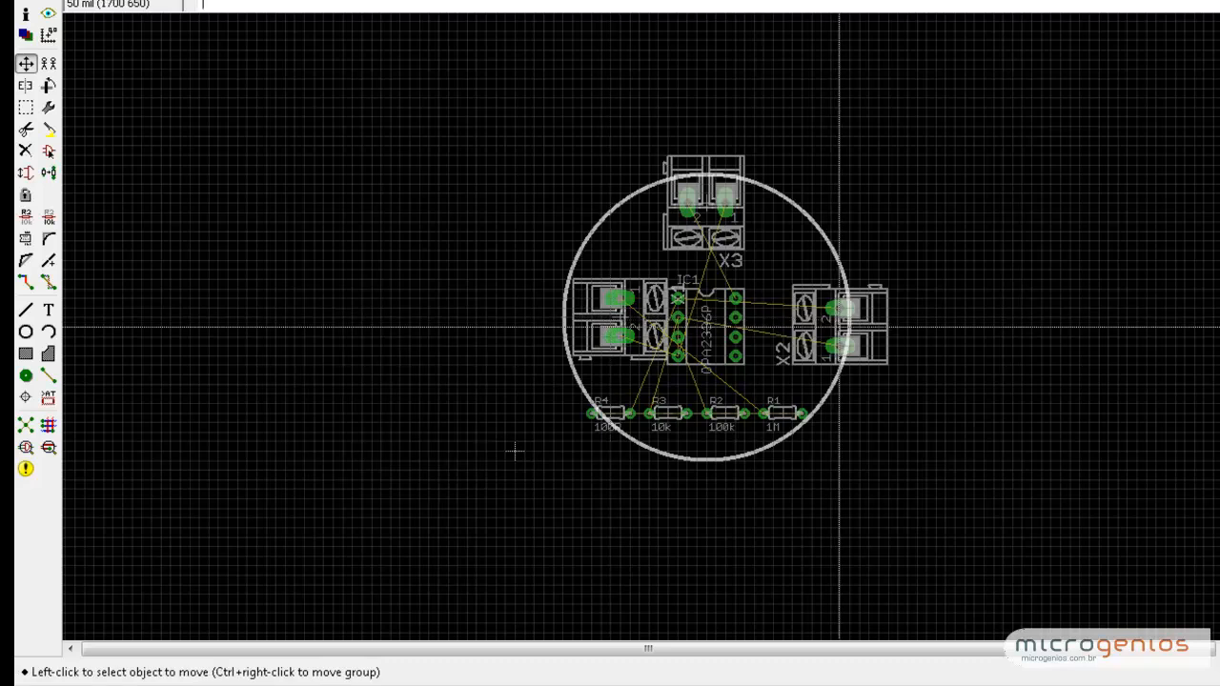
pyautogui.click(824, 321)
pyautogui.click(824, 320)
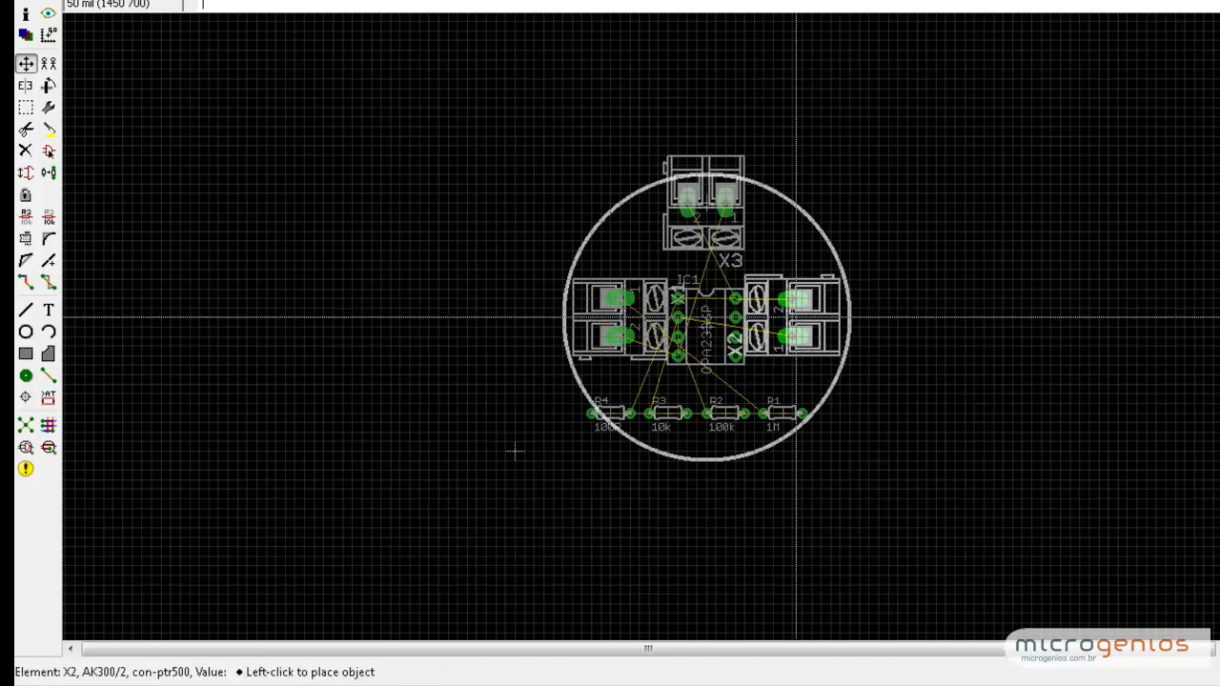
pyautogui.click(798, 321)
pyautogui.click(701, 221)
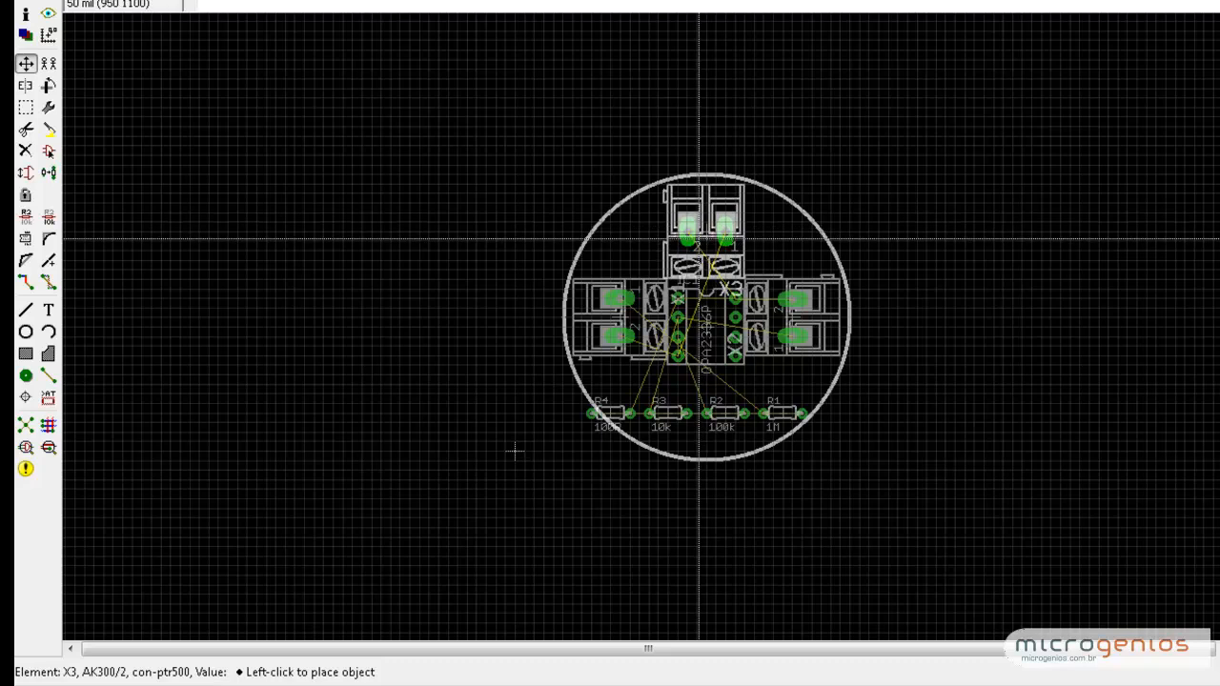
pyautogui.click(705, 242)
pyautogui.click(707, 331)
pyautogui.press('Escape')
# Step: Shift connectors X1, X2 and X3 slightly outward, away from IC1, so their outer edges meet the circular outline
pyautogui.click(614, 319)
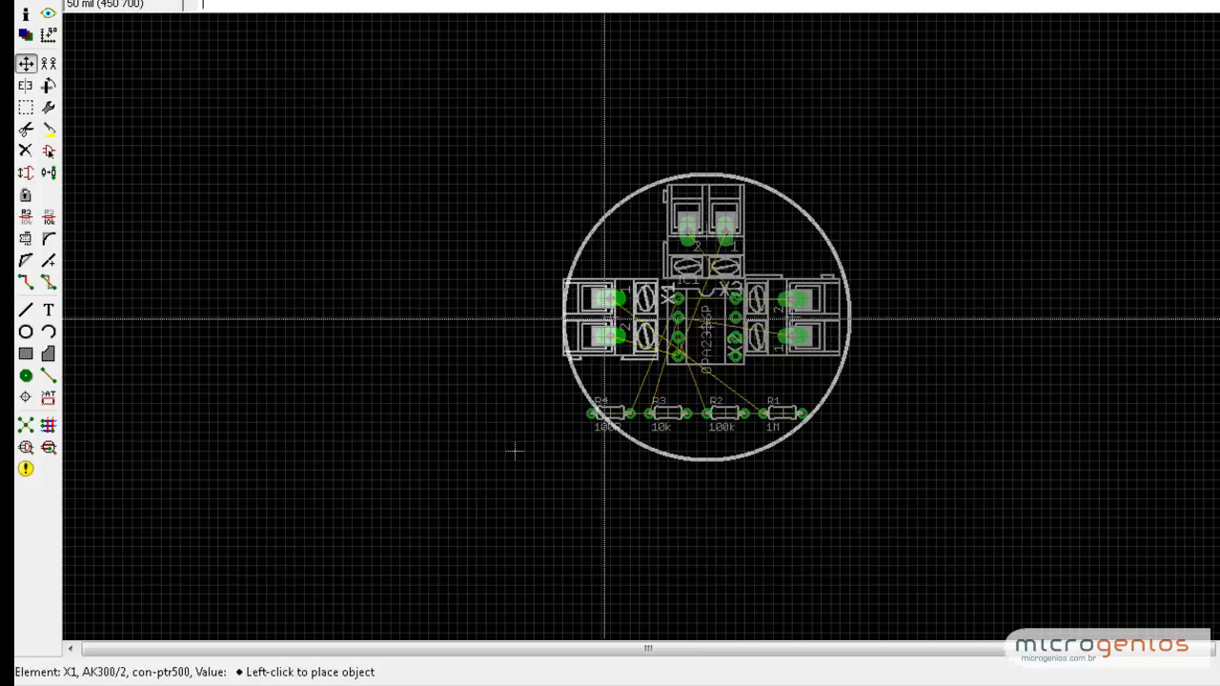
pyautogui.click(604, 318)
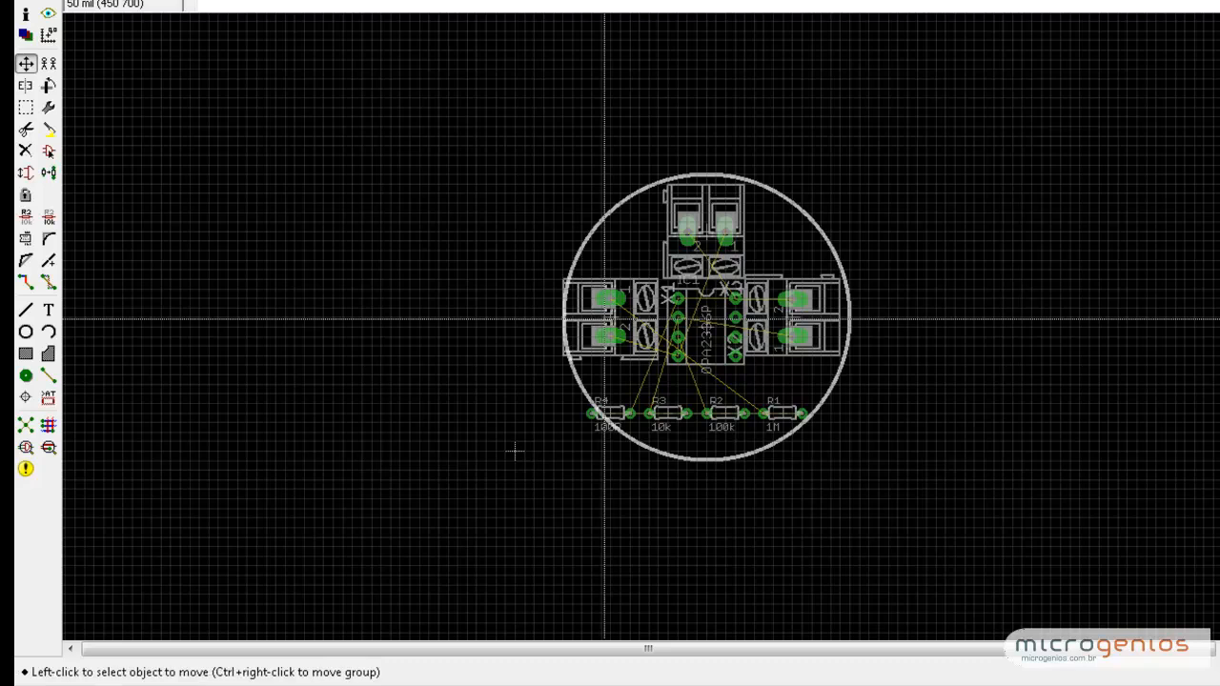
pyautogui.click(780, 317)
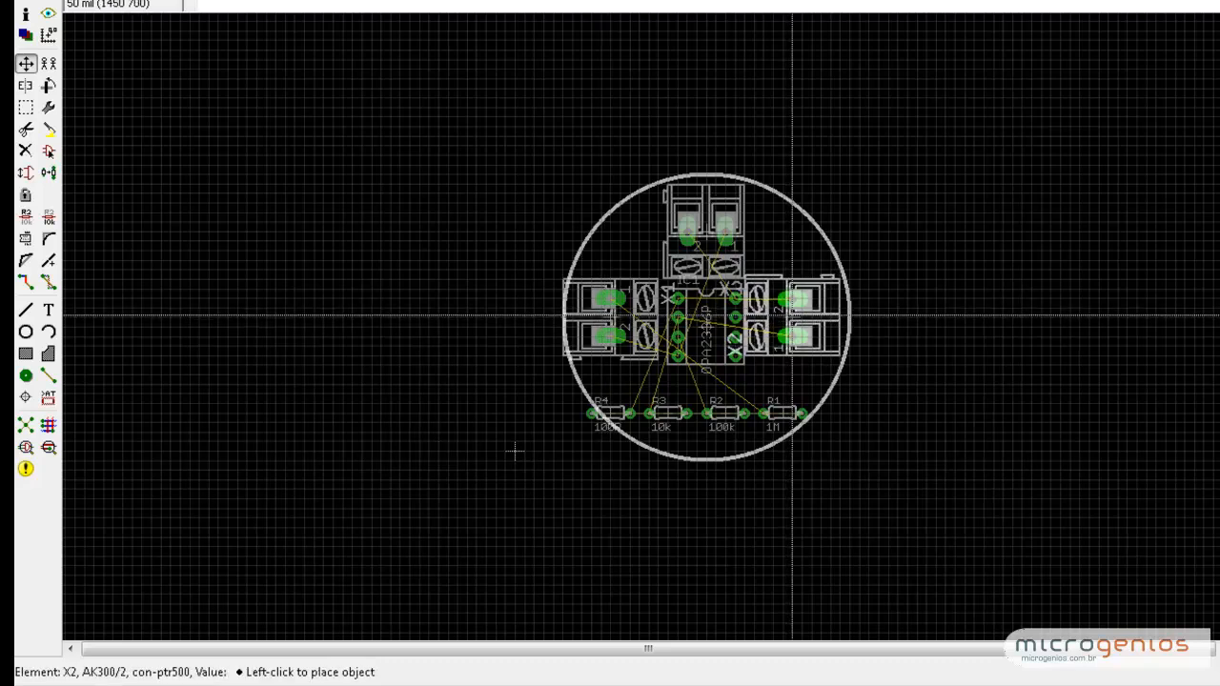
pyautogui.click(799, 317)
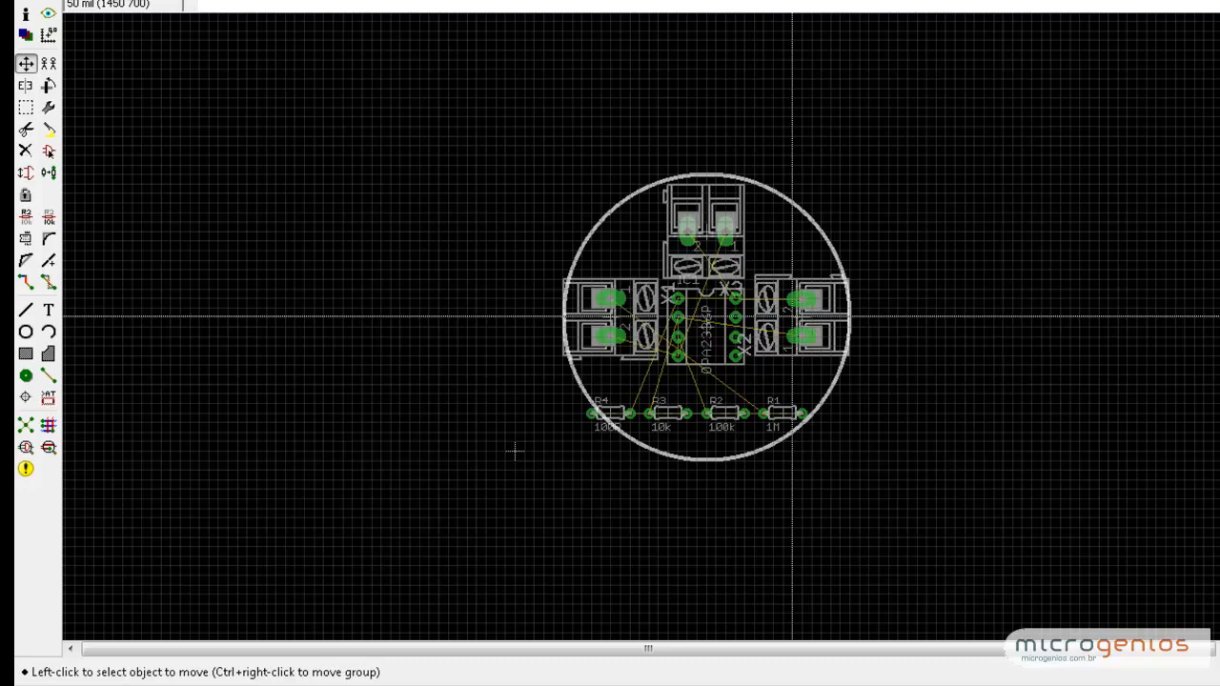
pyautogui.click(699, 237)
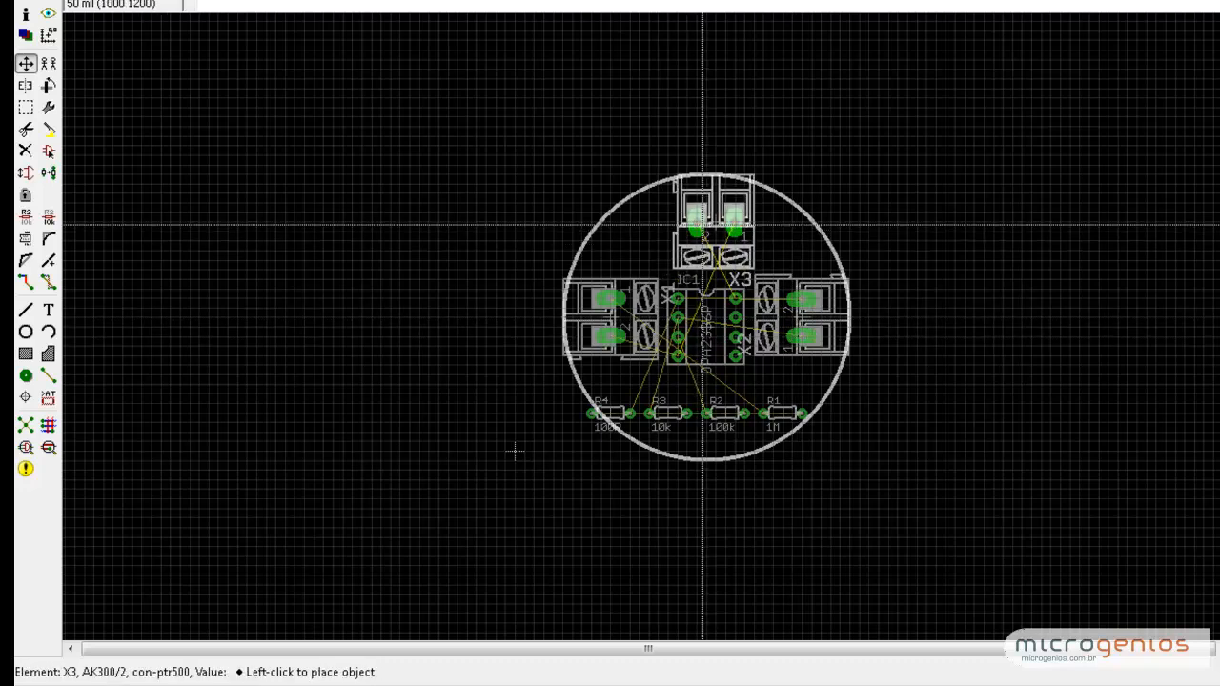
pyautogui.click(699, 229)
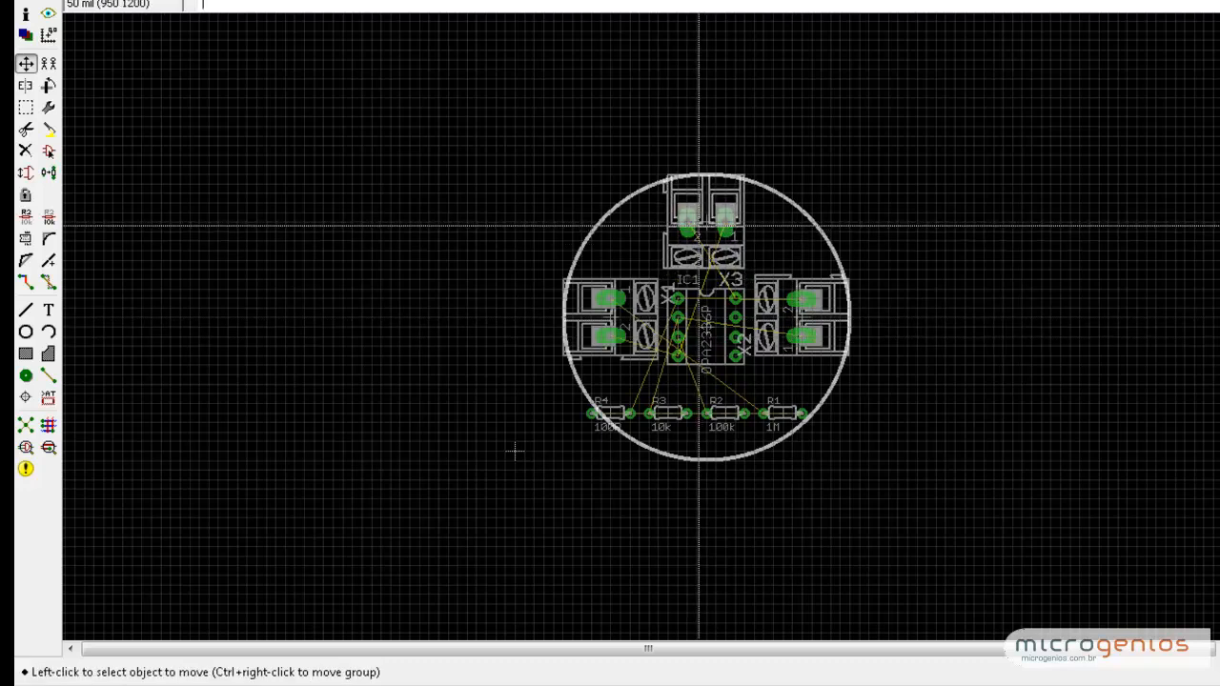
# Step: Move resistors R1 and R2 up to a row just below IC1, rotating R2 by 180 degrees
pyautogui.click(783, 416)
pyautogui.click(783, 384)
pyautogui.click(736, 412)
pyautogui.rightClick(736, 390)
pyautogui.rightClick(735, 388)
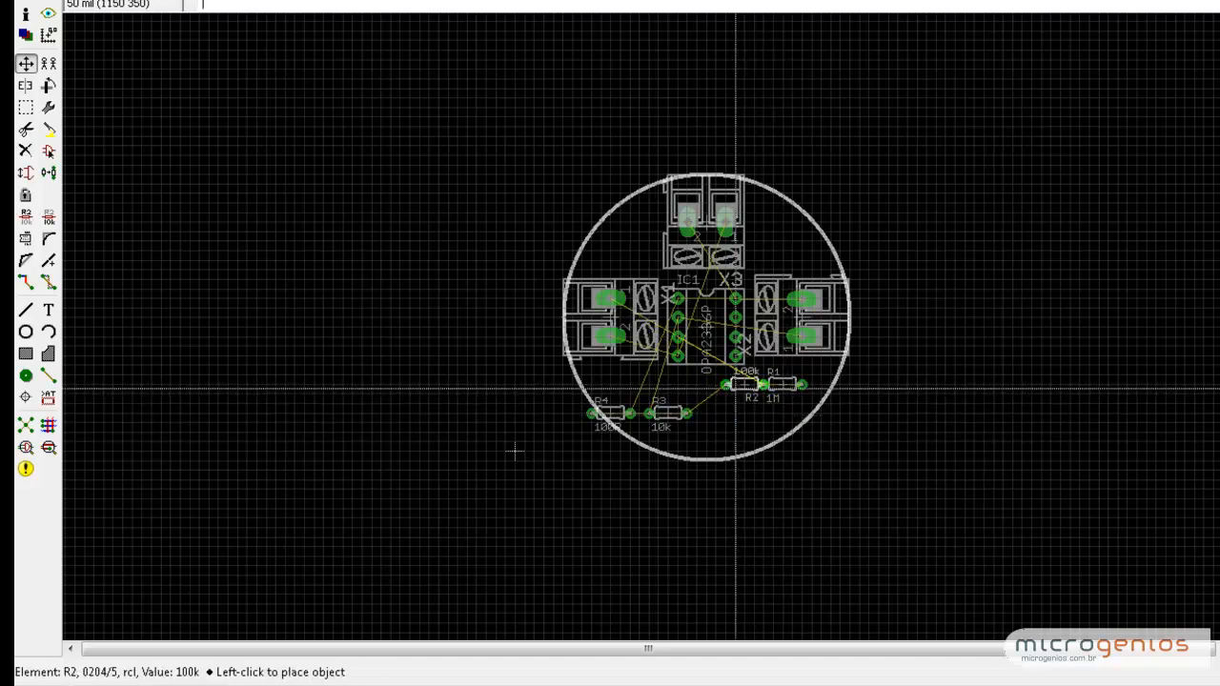
pyautogui.click(717, 385)
# Step: Move resistors R3 and R4 up into the same row as R1 and R2, just below IC1
pyautogui.click(665, 414)
pyautogui.click(664, 385)
pyautogui.click(613, 390)
pyautogui.click(610, 390)
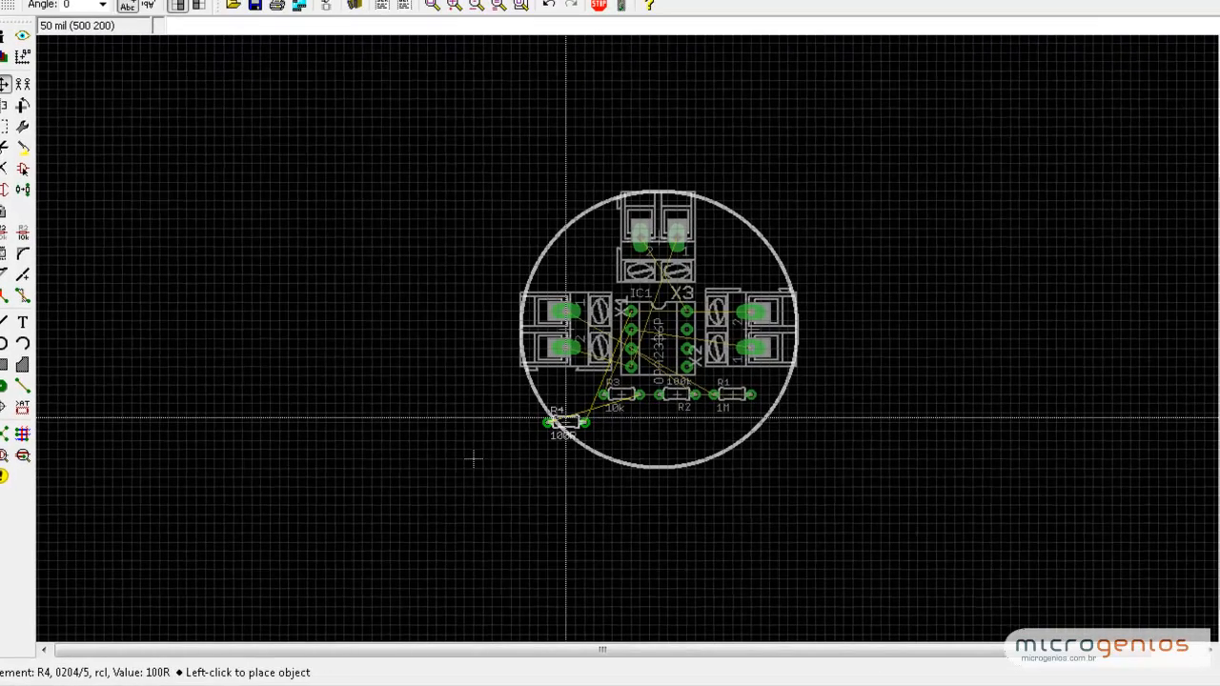
pyautogui.click(613, 385)
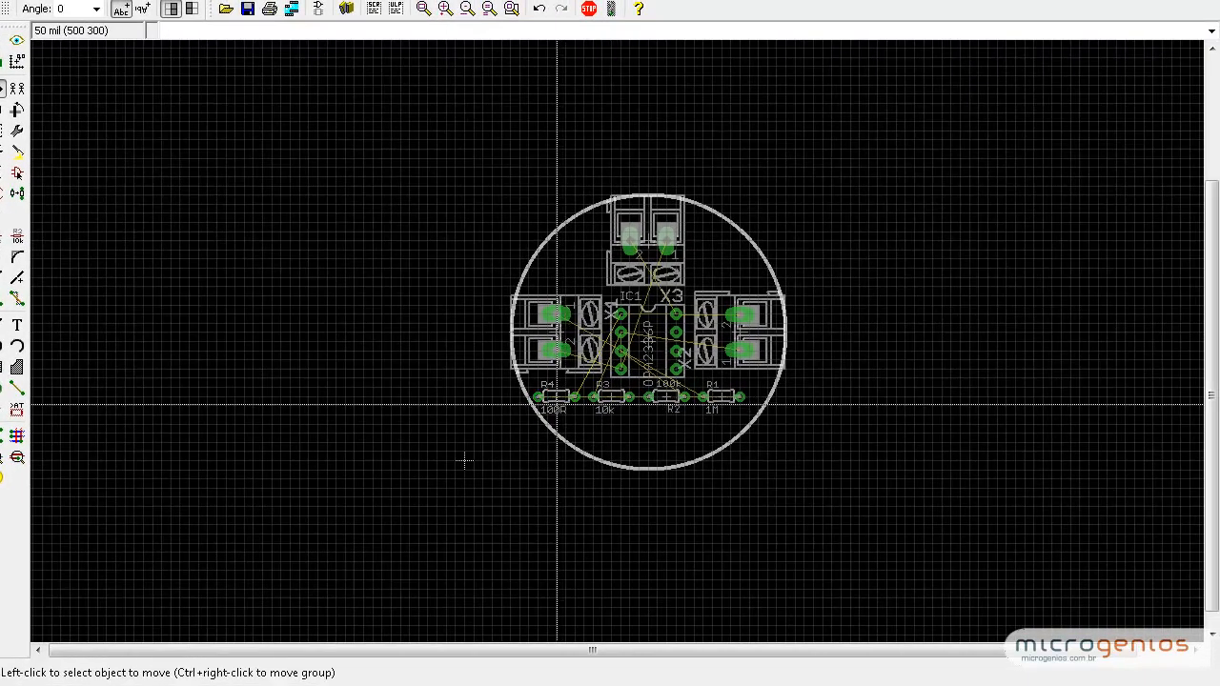
# Step: Move resistor R4 directly below R3, and shift R1 closer to R2 in the row under IC1
pyautogui.click(557, 398)
pyautogui.click(611, 424)
pyautogui.click(722, 396)
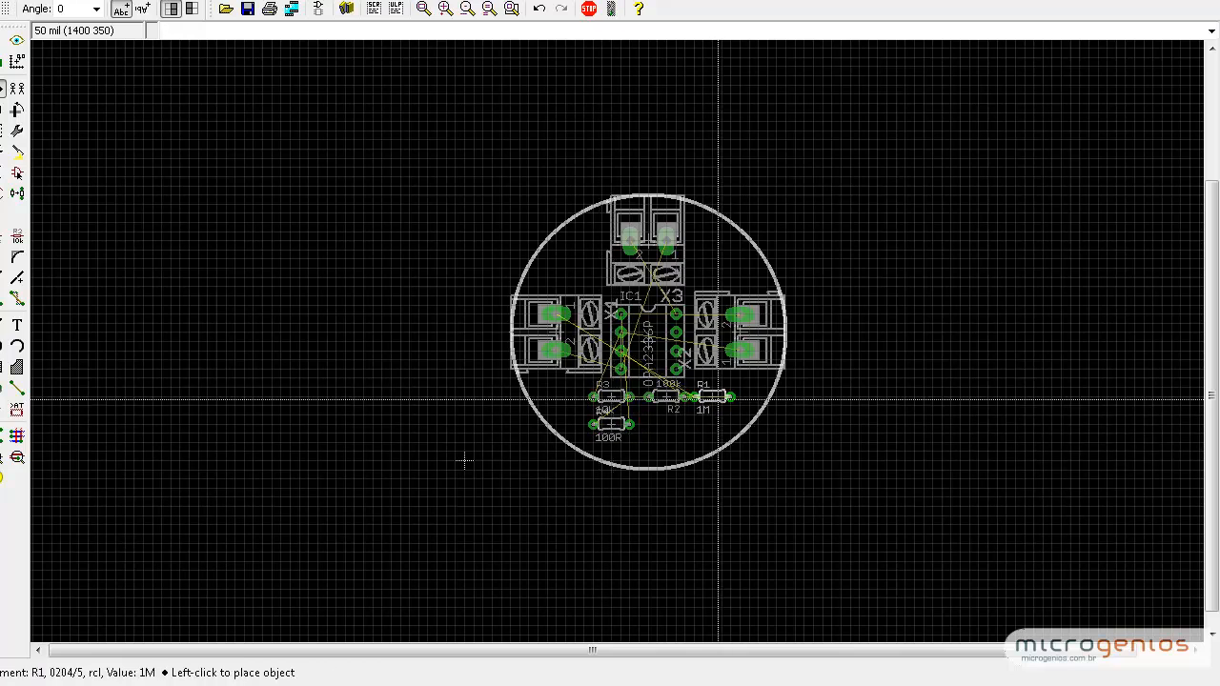